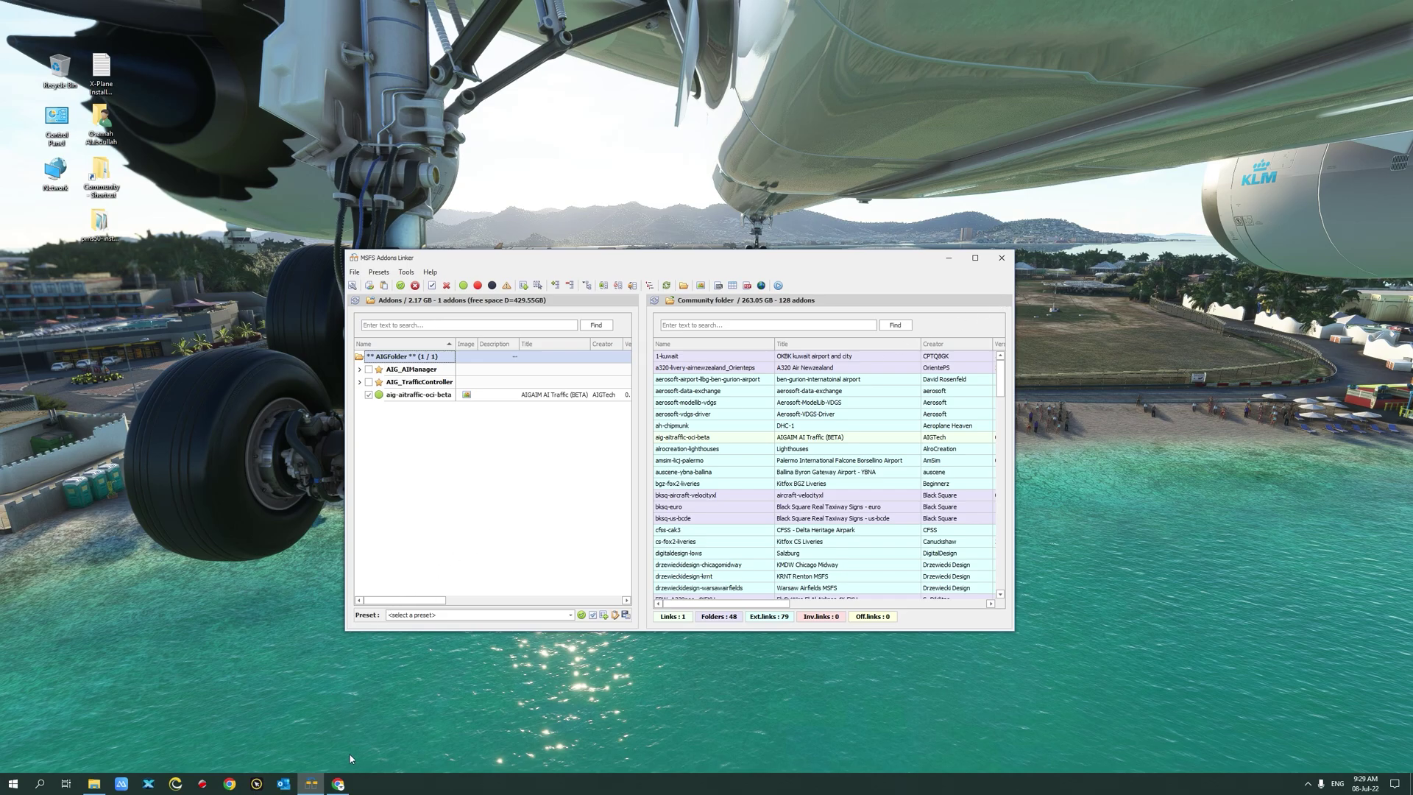
# Open the MSFS_Addons_Linker folder on drive D in File Explorer.
pyautogui.click(337, 783)
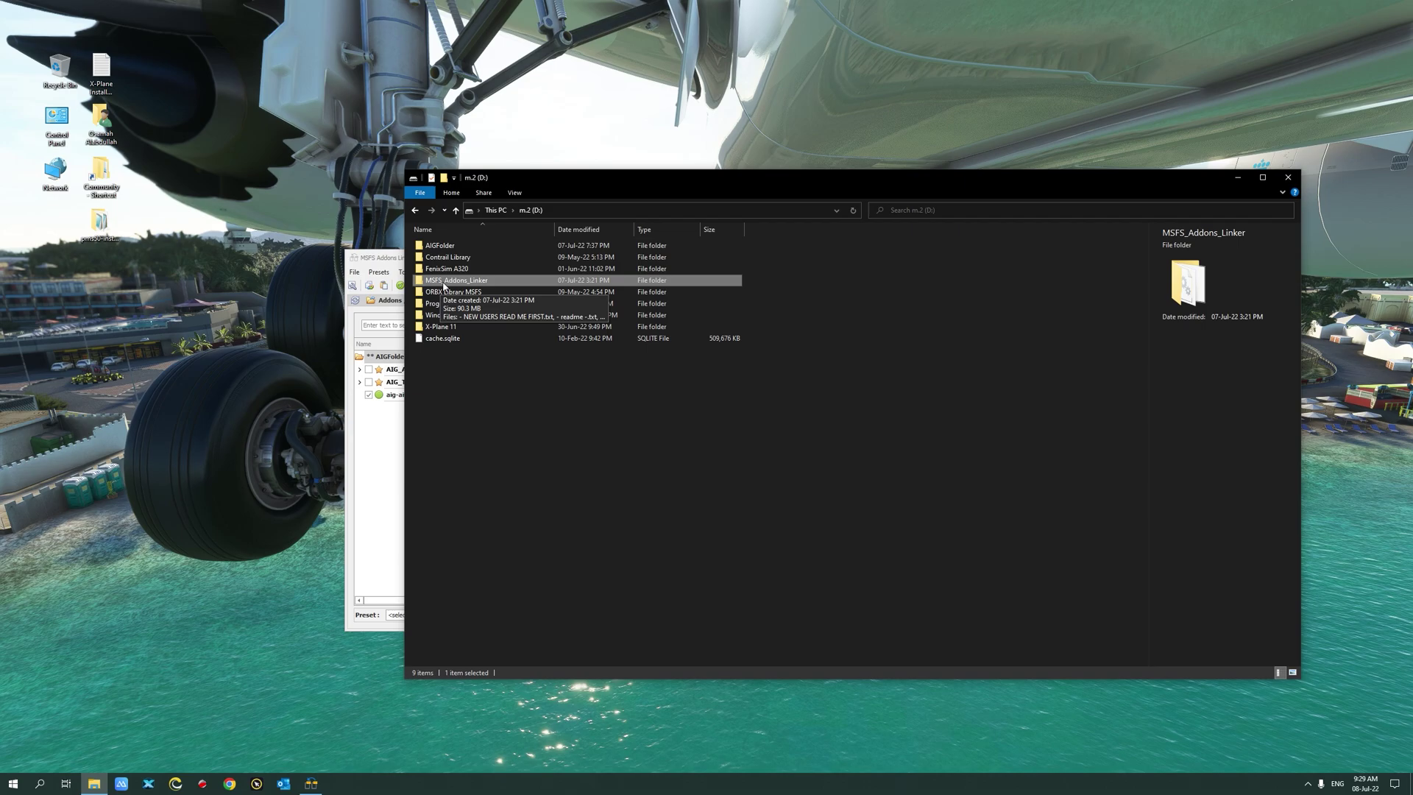
pyautogui.doubleClick(444, 284)
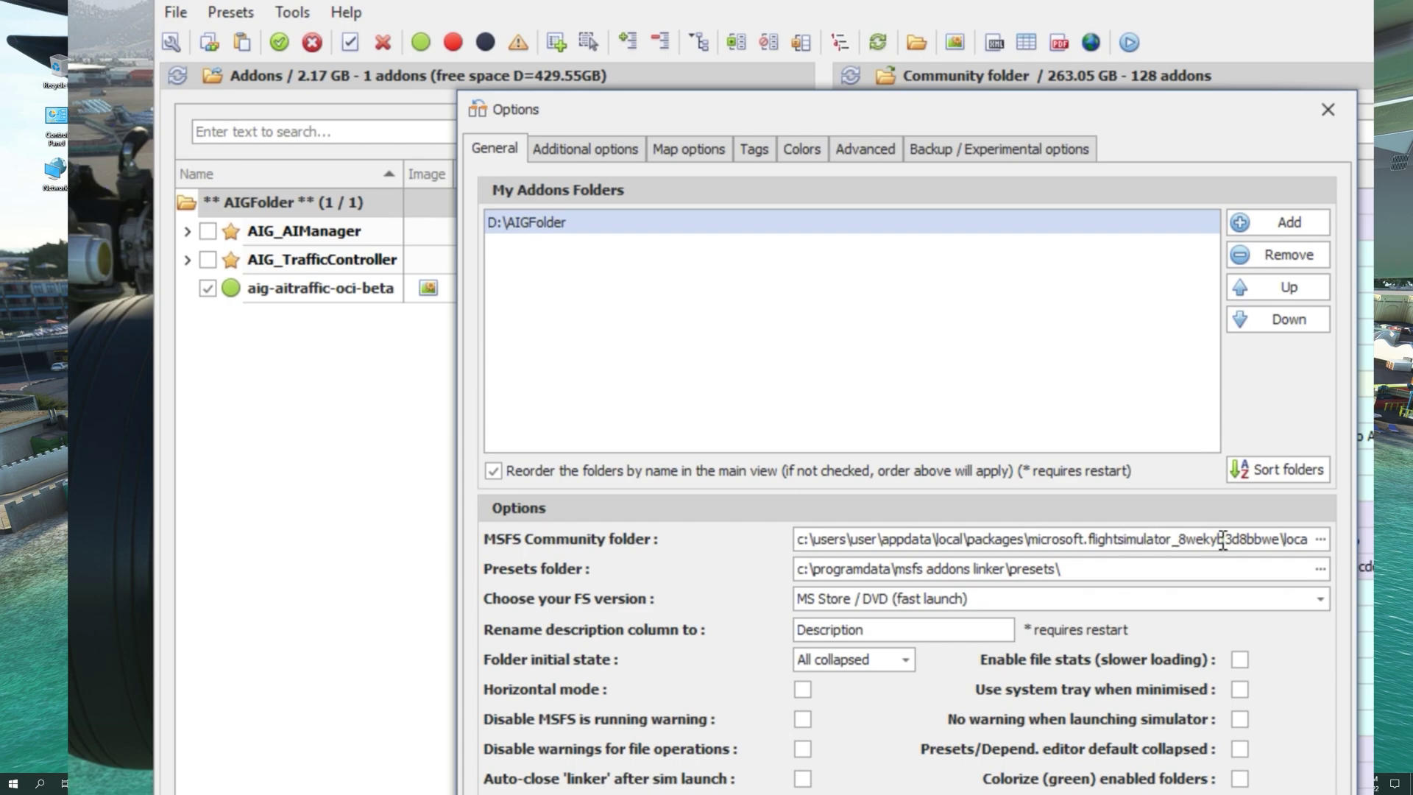
pyautogui.click(1321, 541)
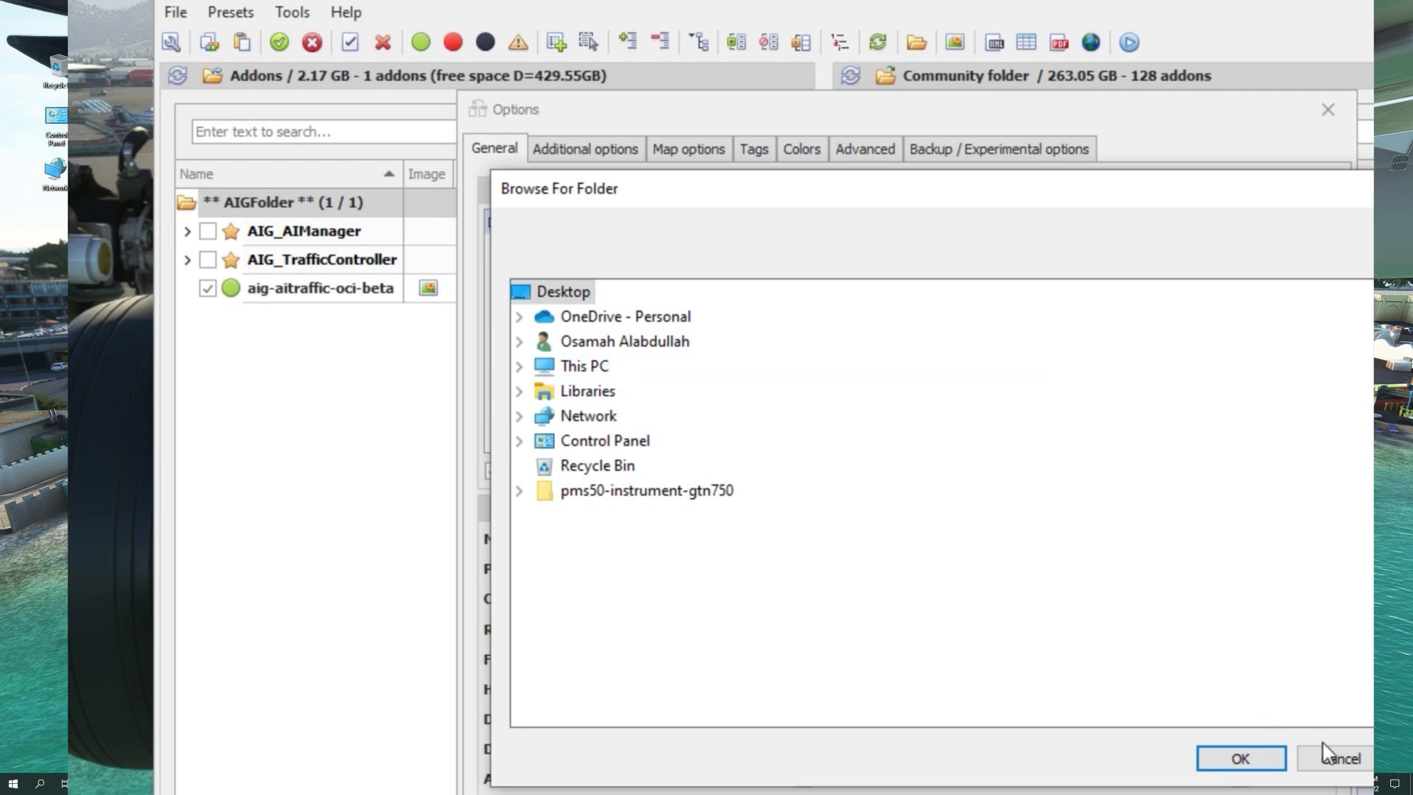
pyautogui.click(1339, 759)
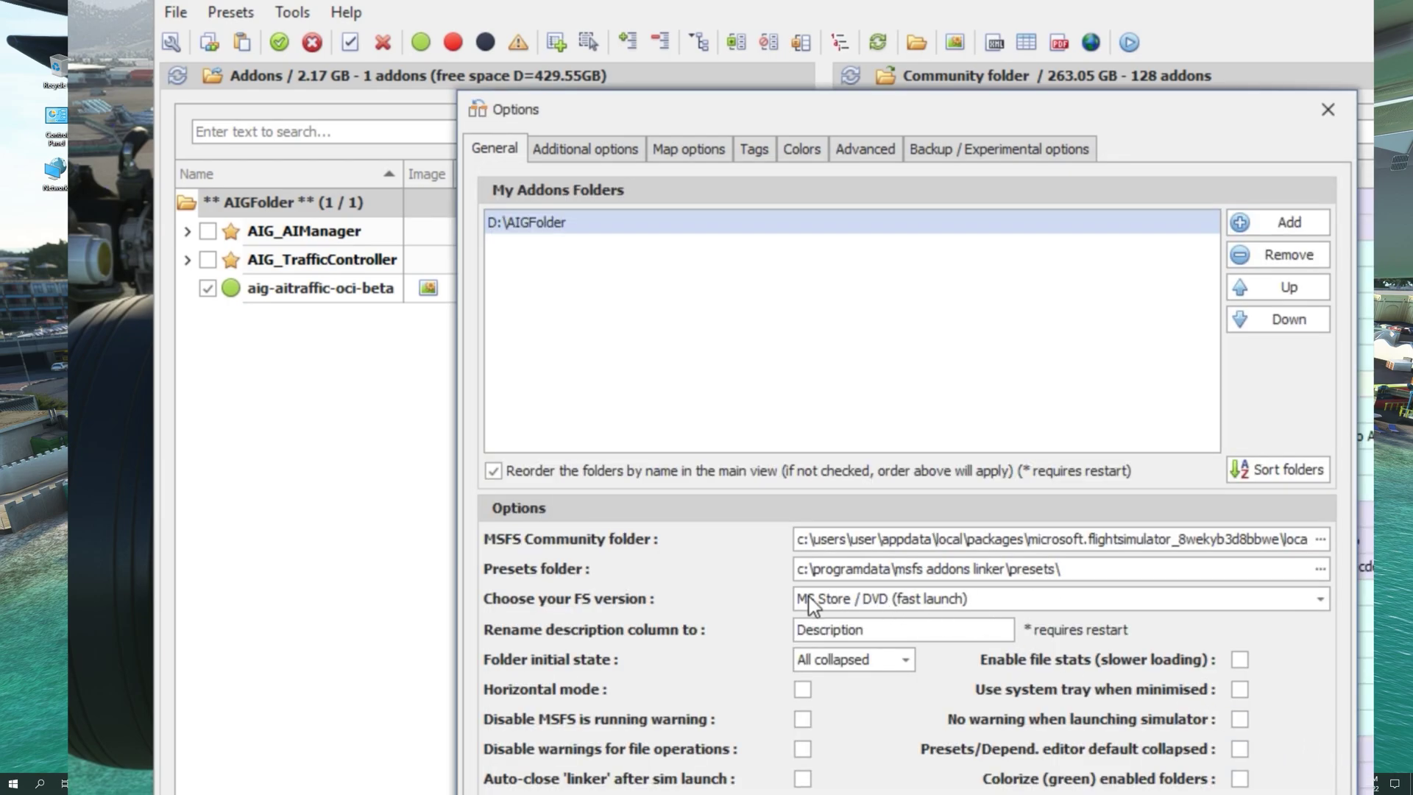
pyautogui.click(850, 609)
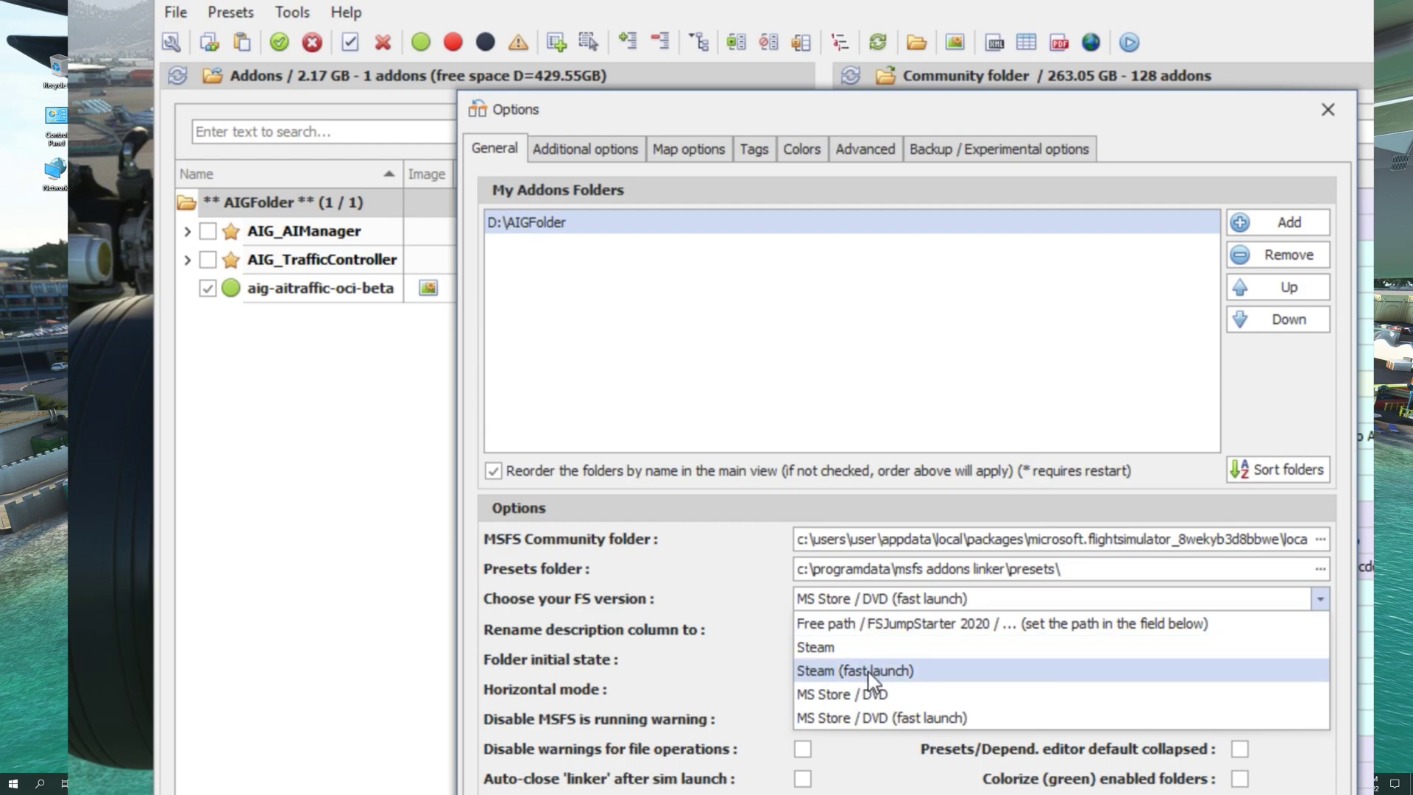
pyautogui.click(827, 717)
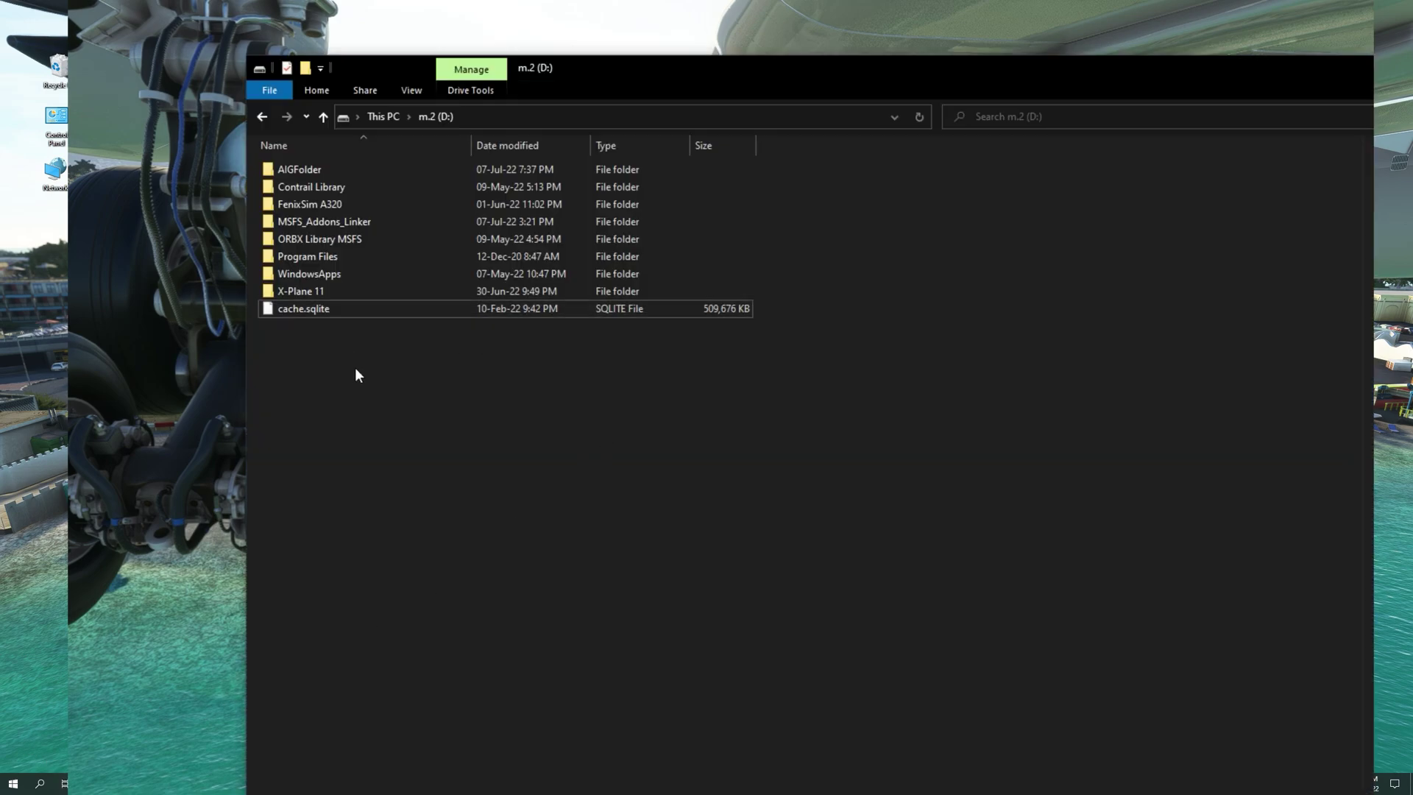
# Create a new folder named MSFSAddons in the root of drive m.2 (D:).
pyautogui.rightClick(383, 395)
pyautogui.moveTo(422, 596)
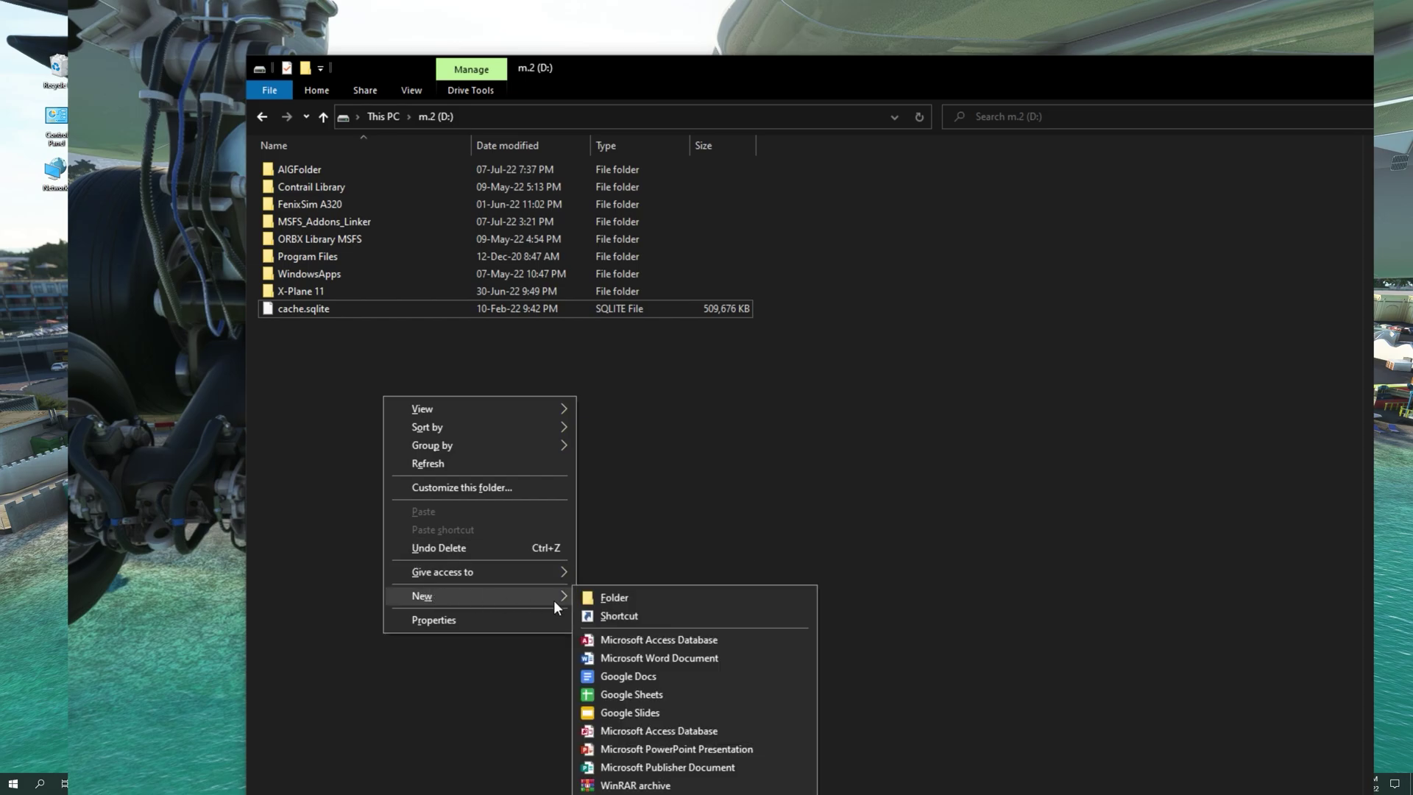
pyautogui.click(632, 598)
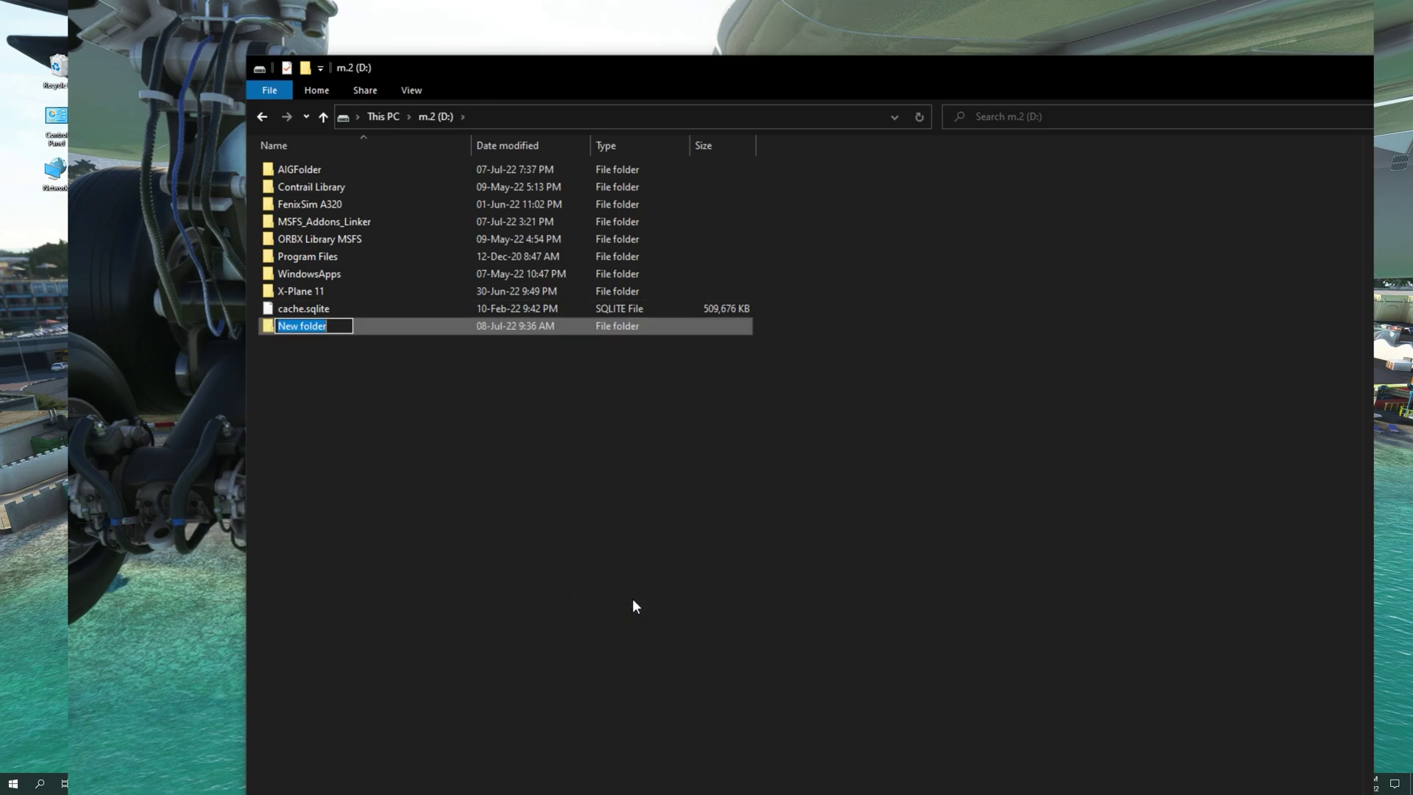
pyautogui.write('MSFSAddo')
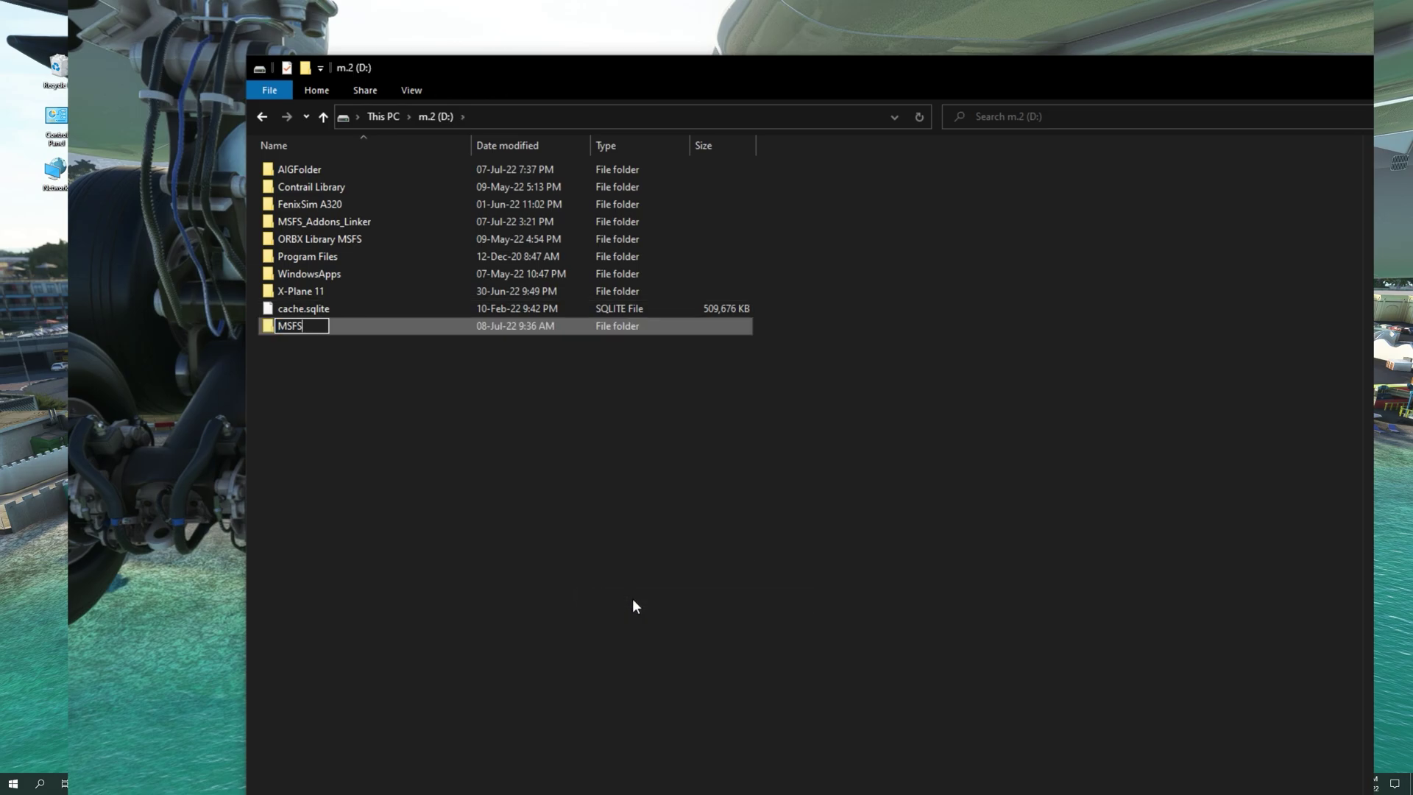
pyautogui.write('ns')
pyautogui.press('Return')
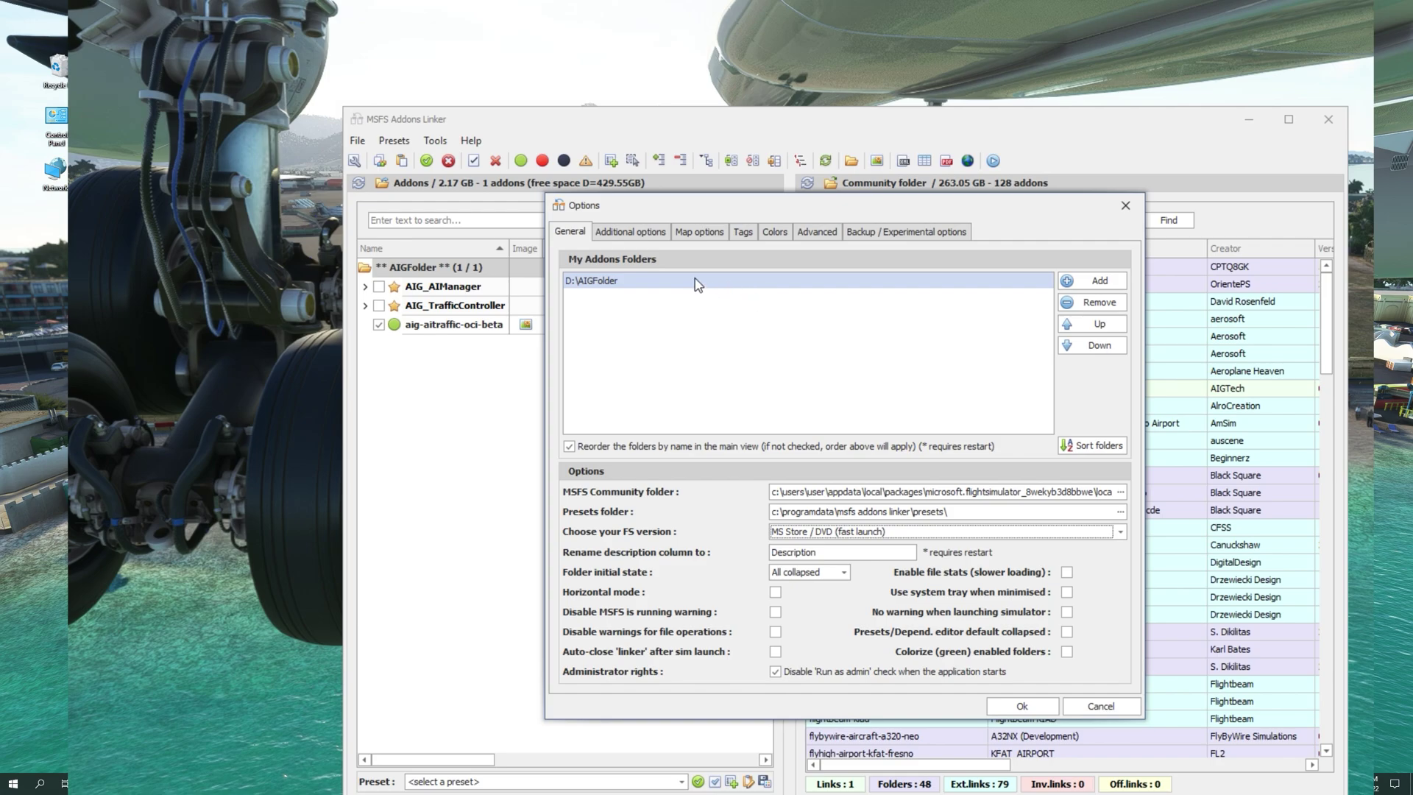
# Add D:\MSFSAddons from This PC > m.2 (D:) as a new addons folder and apply Options.
pyautogui.click(1094, 282)
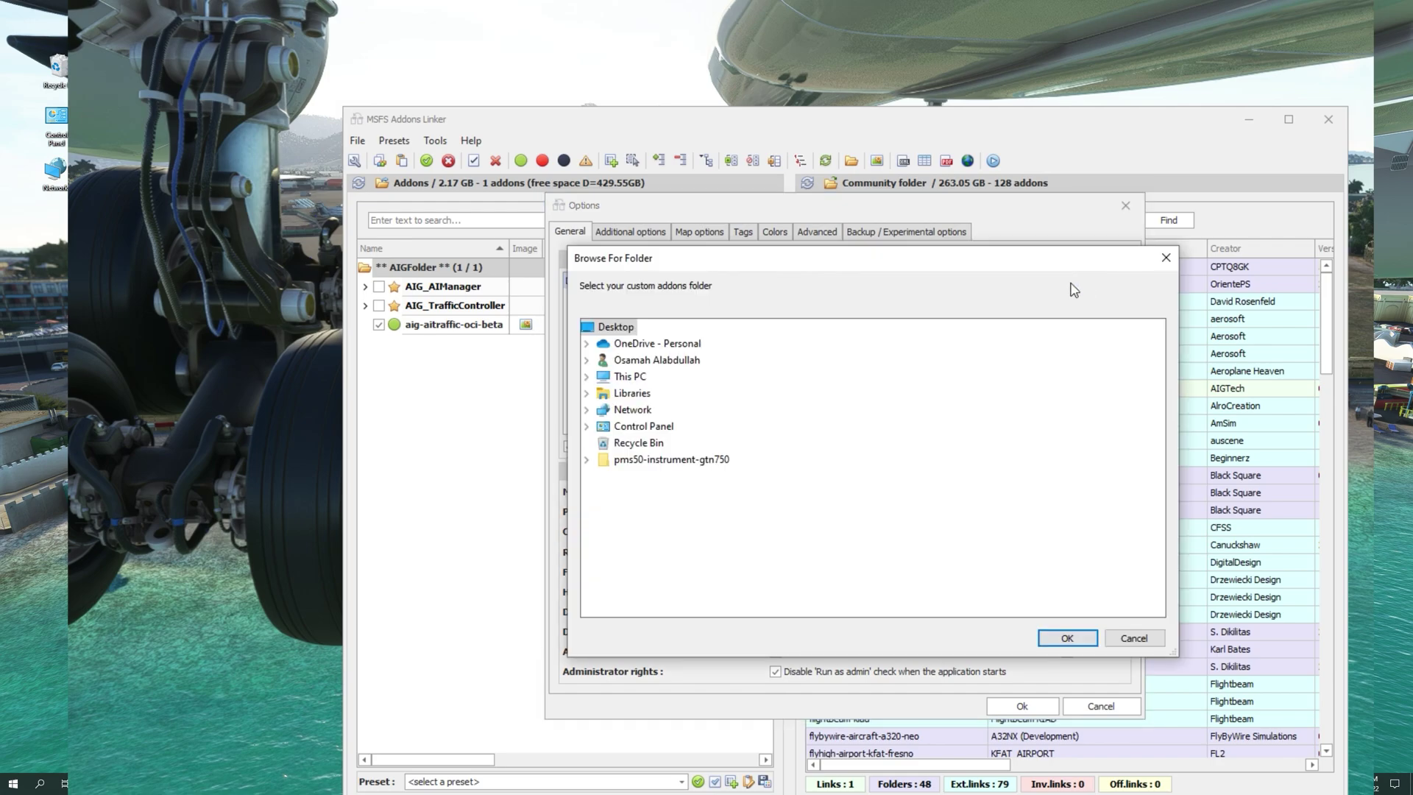
pyautogui.click(586, 376)
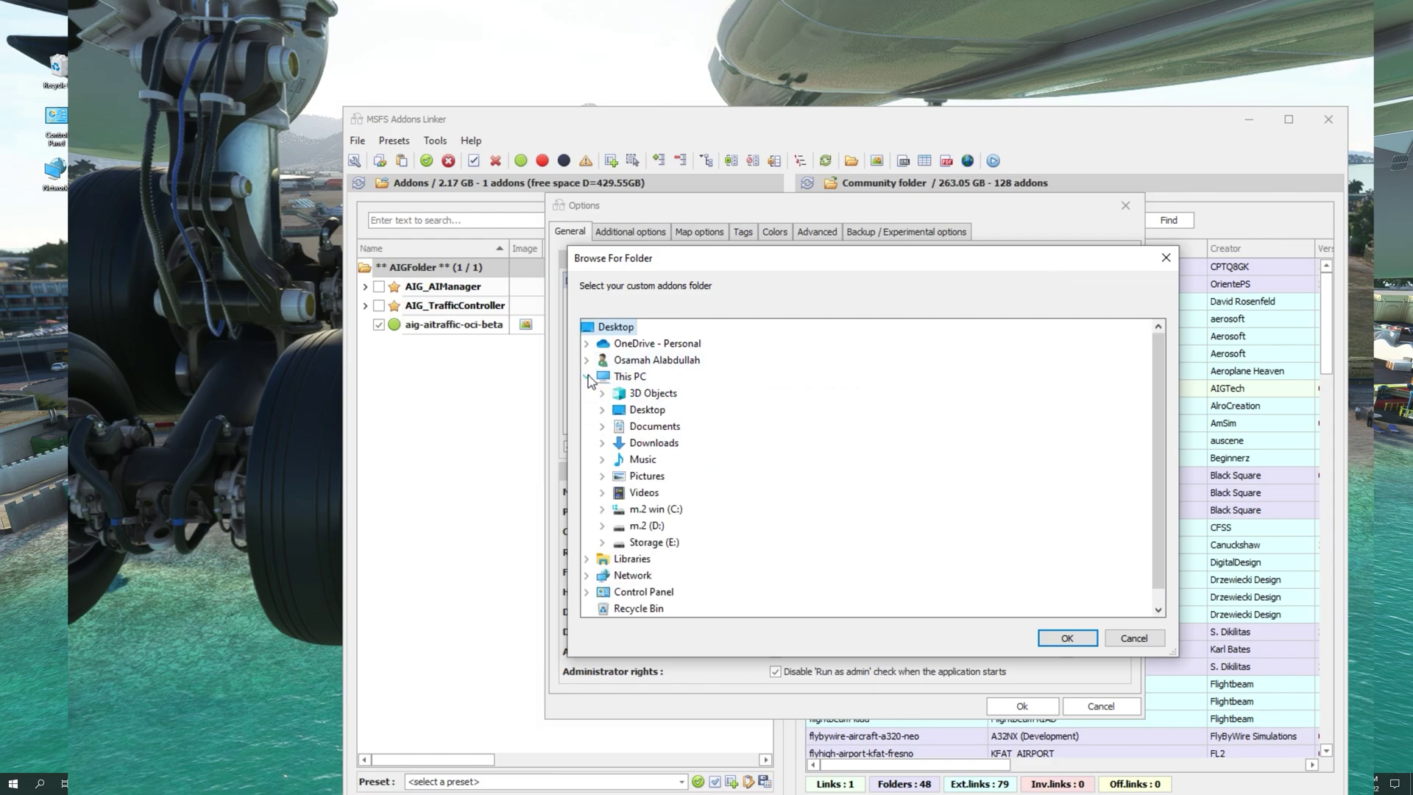
pyautogui.click(601, 526)
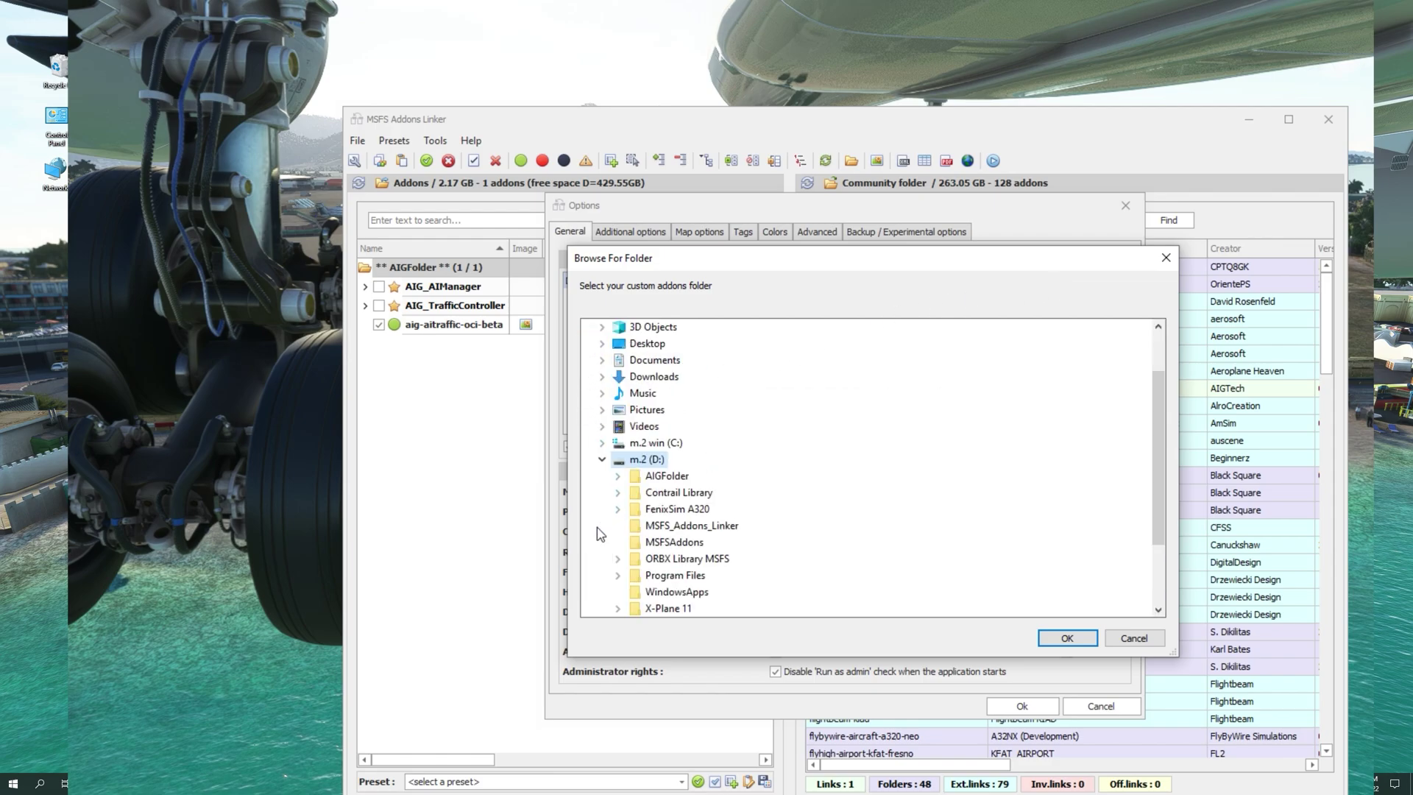
pyautogui.click(672, 544)
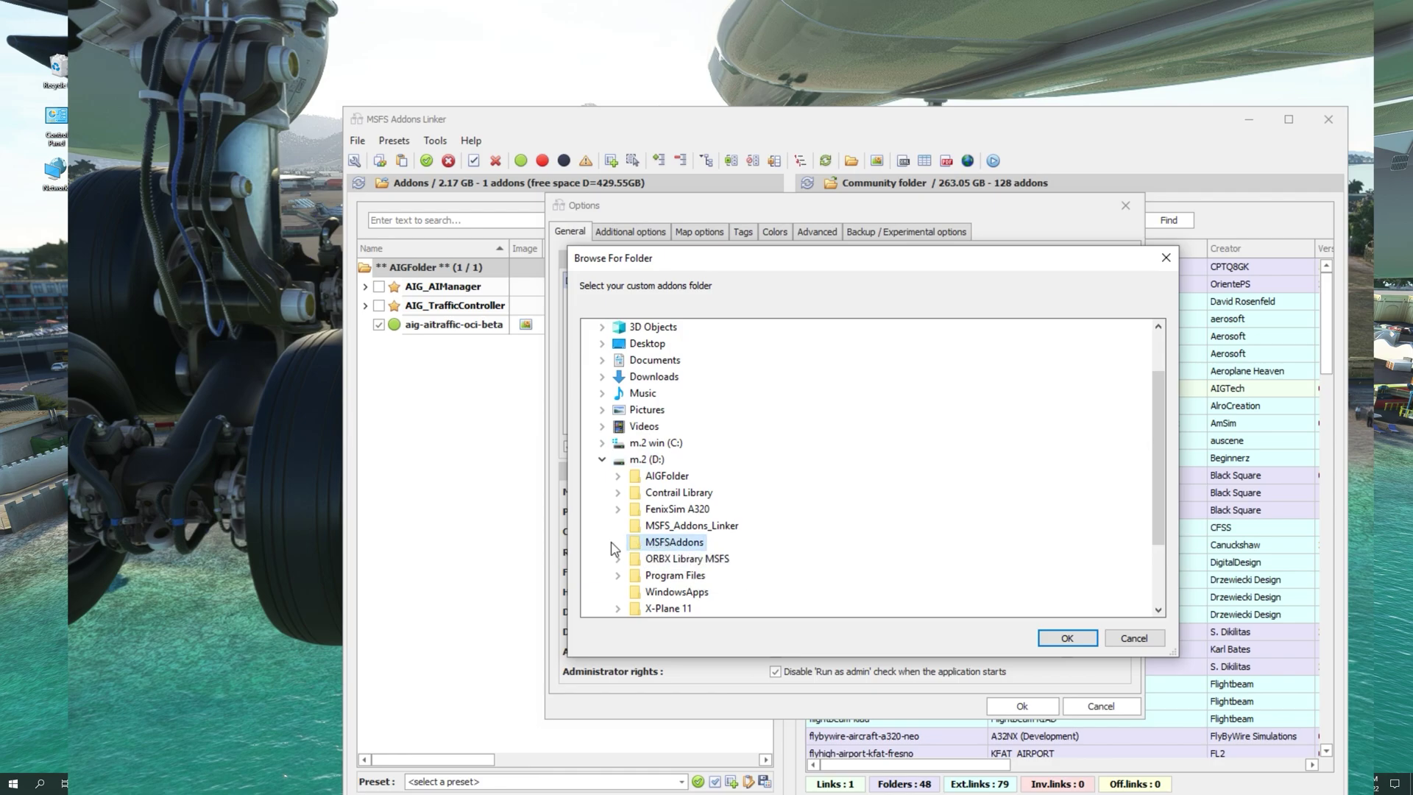
pyautogui.click(1059, 637)
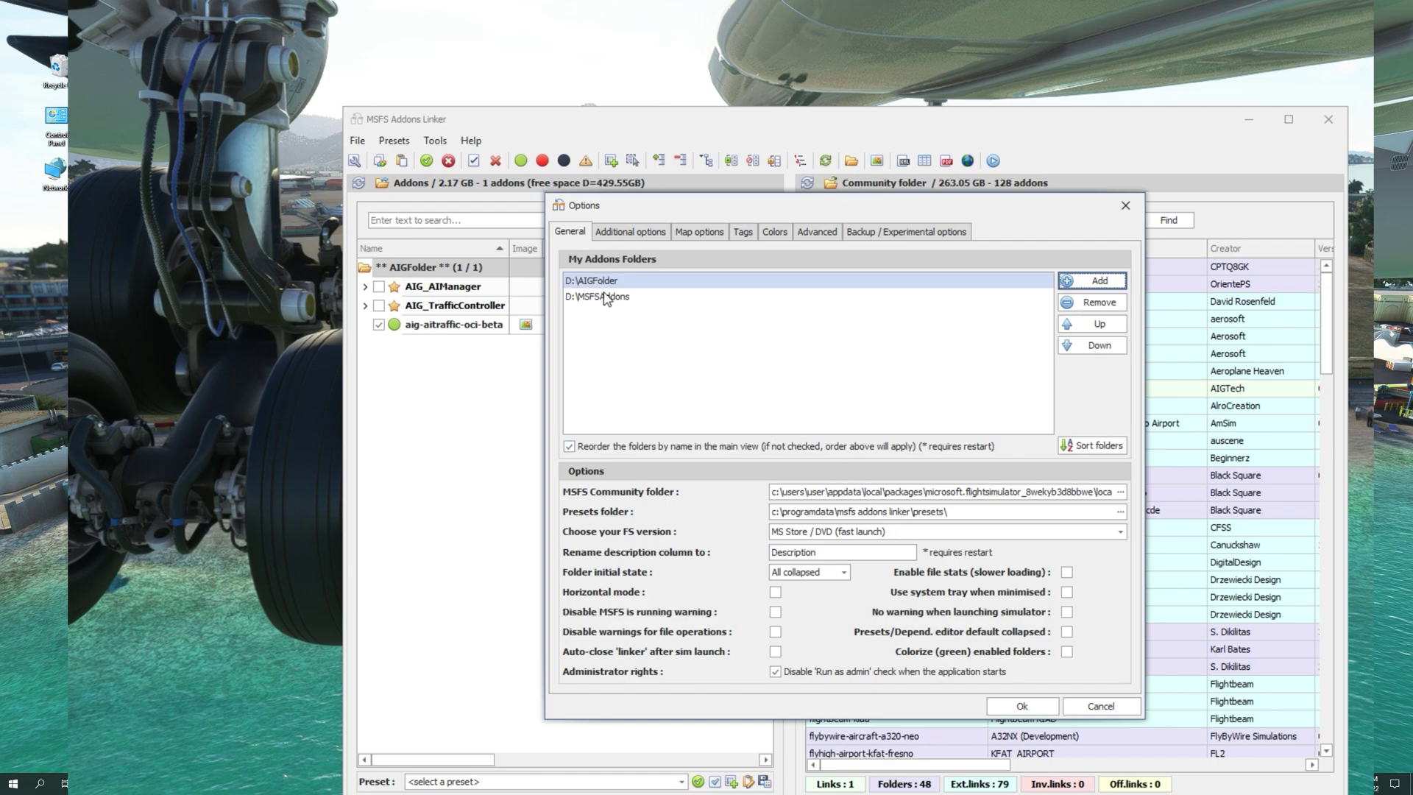
pyautogui.click(1005, 710)
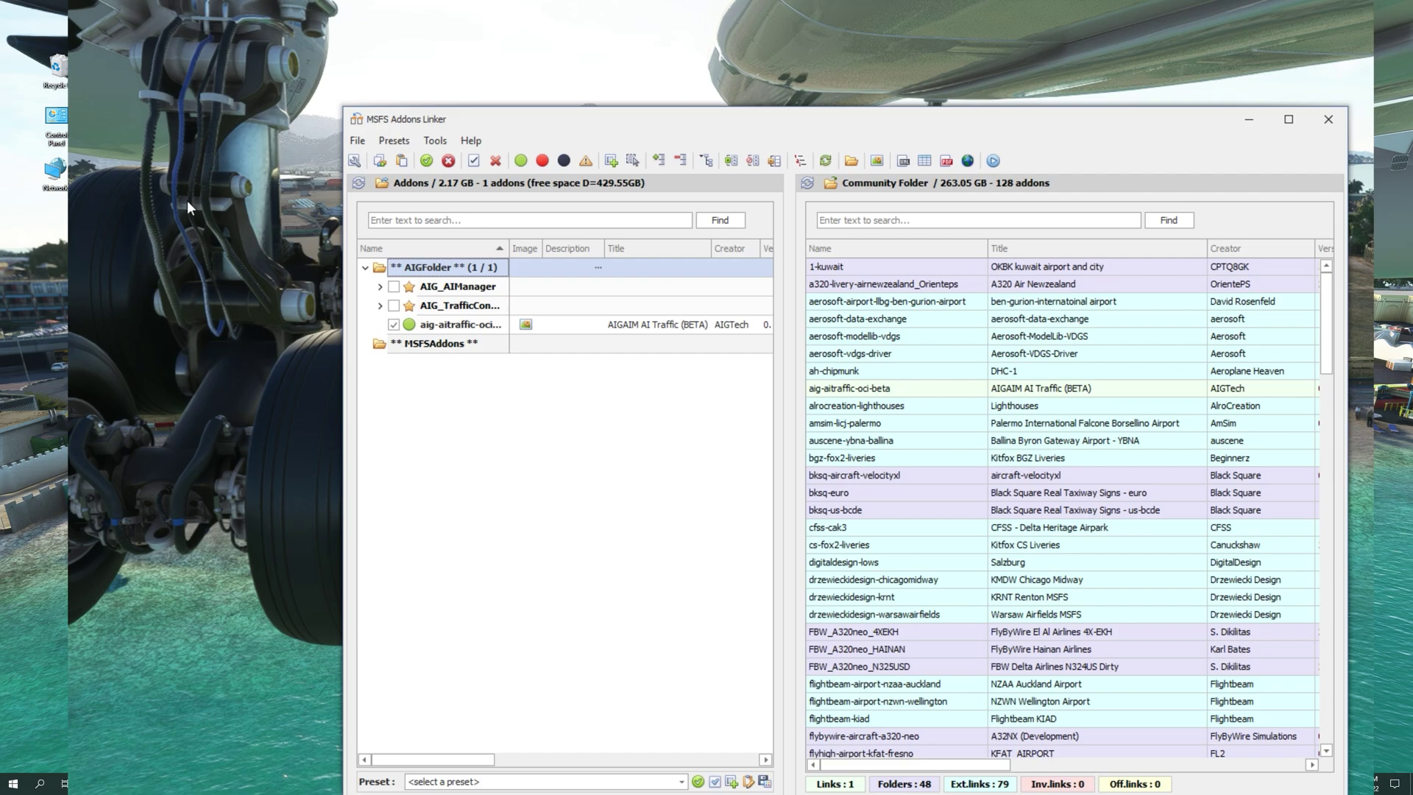
# Cut the 1-kuwait folder from Community and paste it into D:\MSFSAddons.
pyautogui.hotkey('alt', 'Tab')
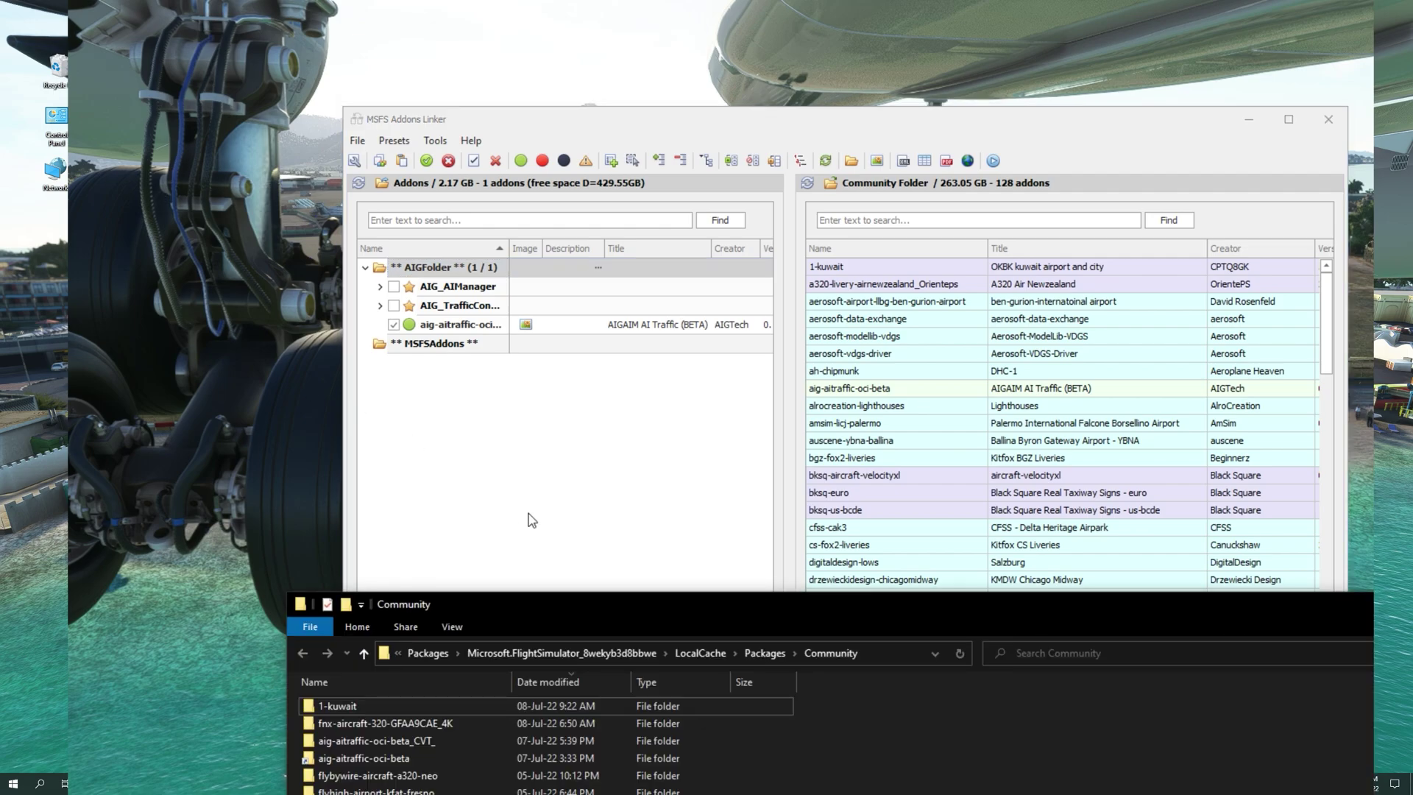
pyautogui.moveTo(614, 598); pyautogui.dragTo(687, 133)
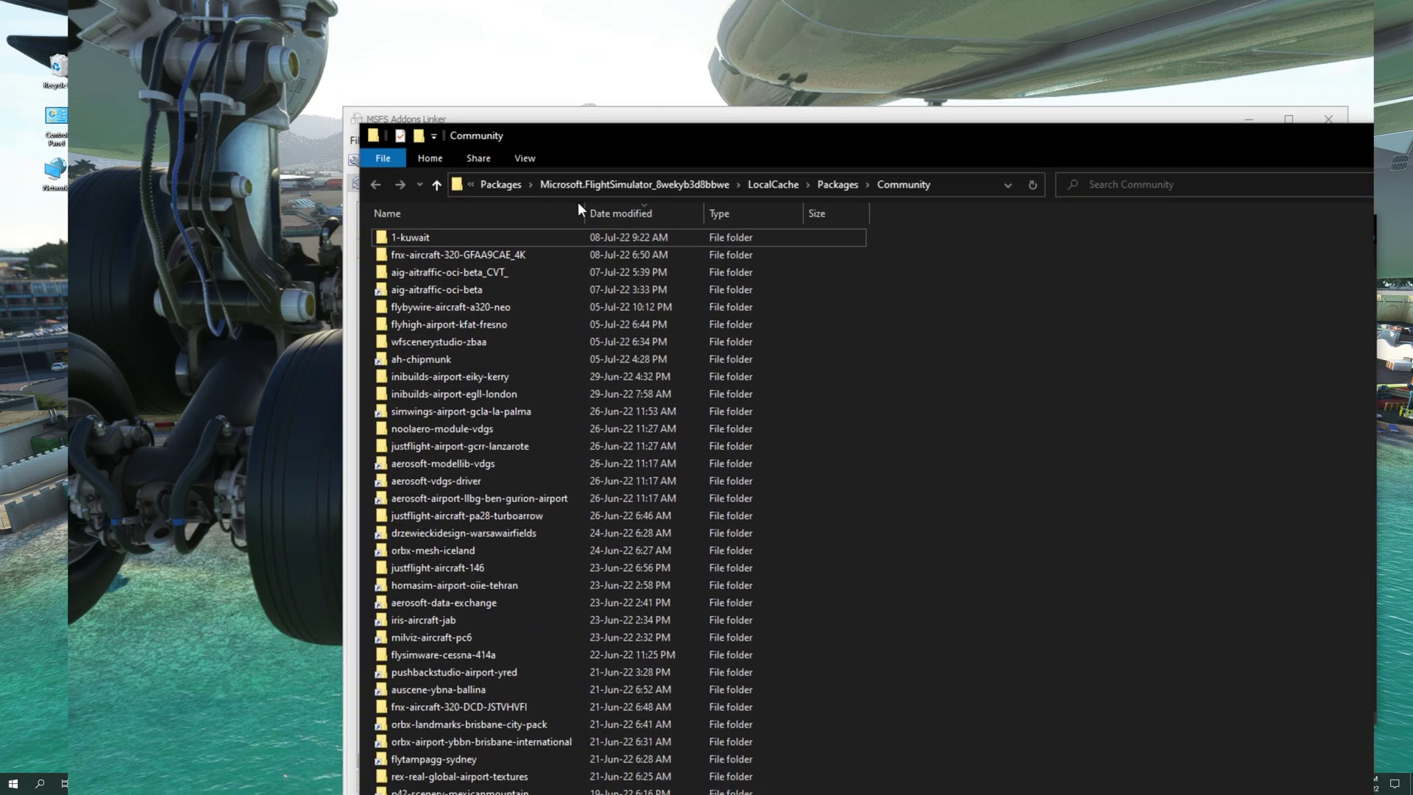
pyautogui.rightClick(405, 235)
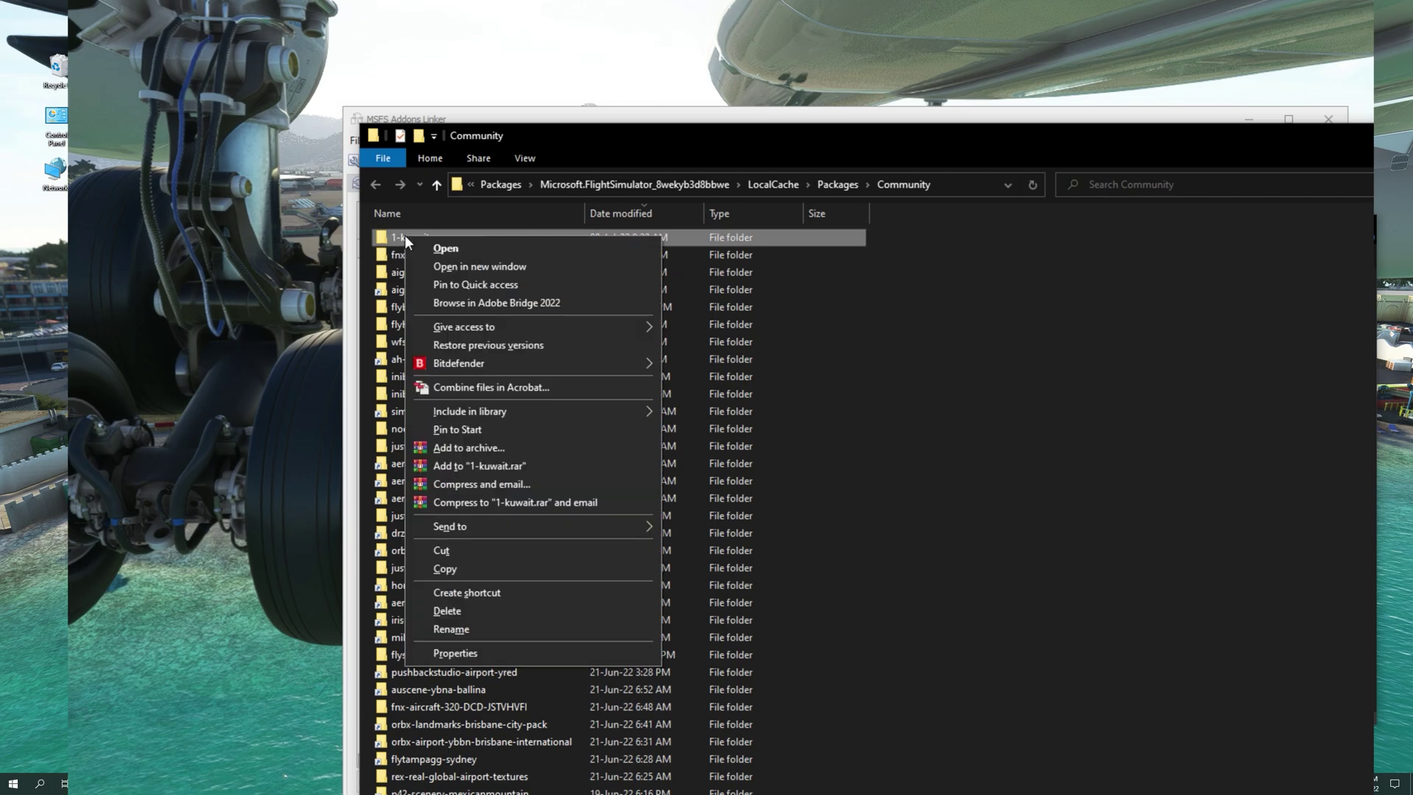
pyautogui.click(474, 555)
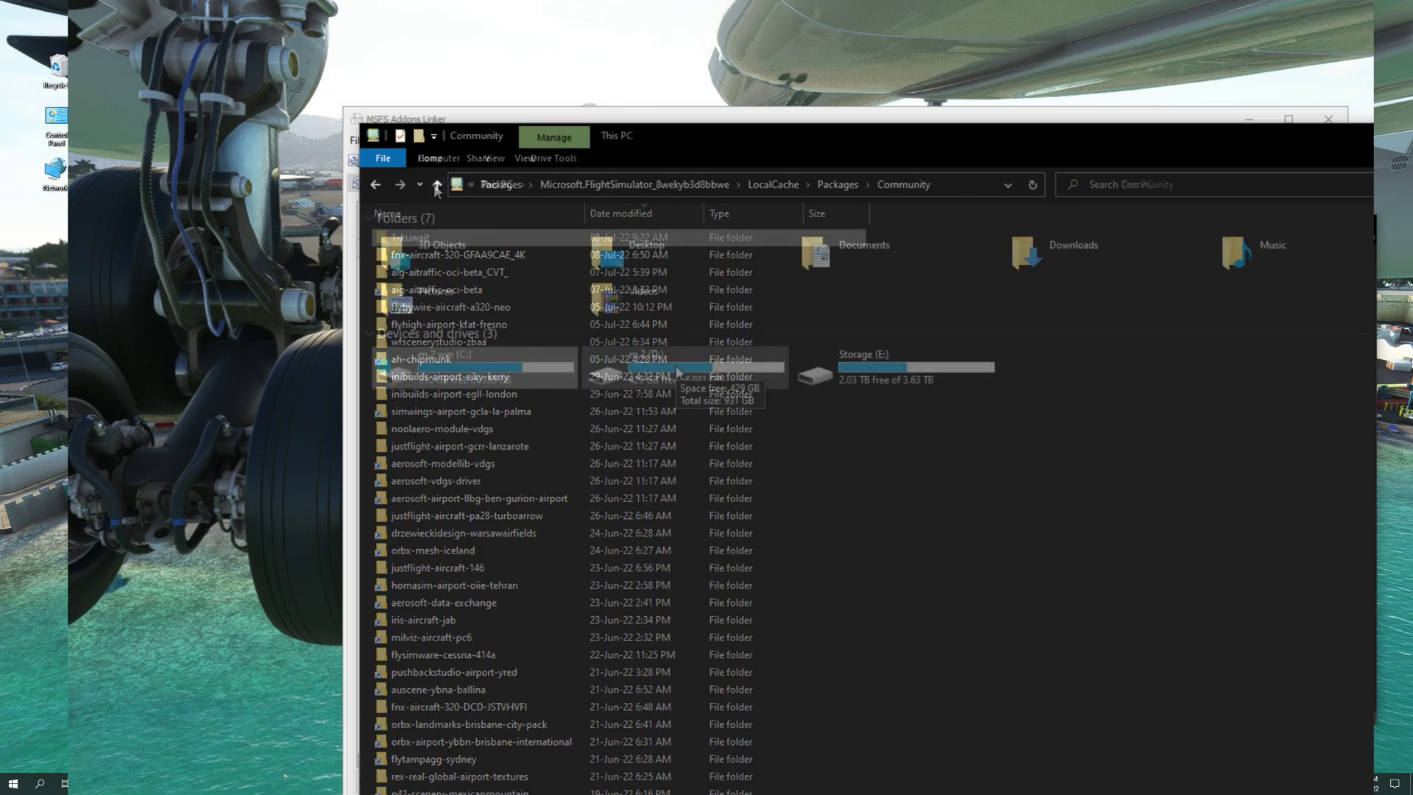
pyautogui.doubleClick(675, 365)
pyautogui.doubleClick(427, 309)
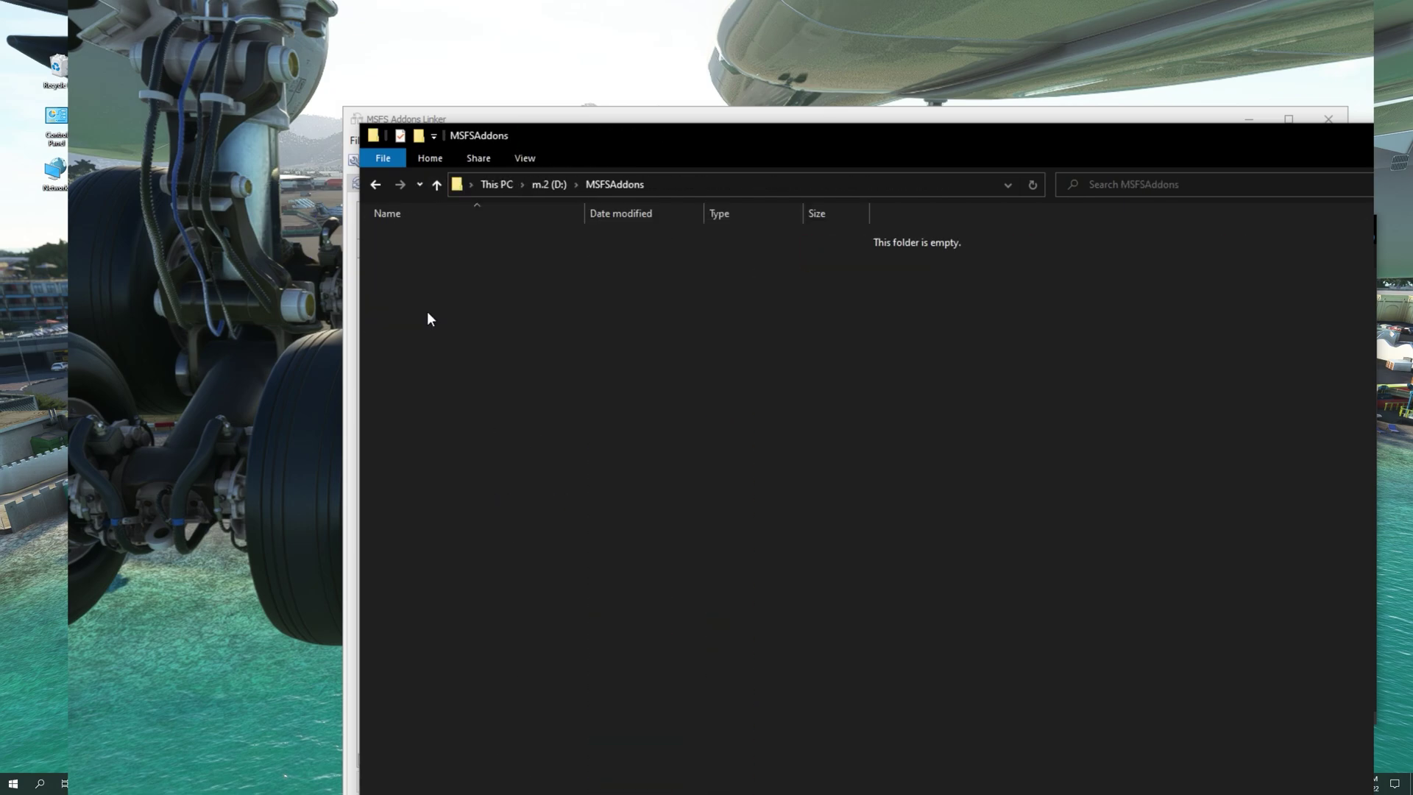
pyautogui.rightClick(725, 376)
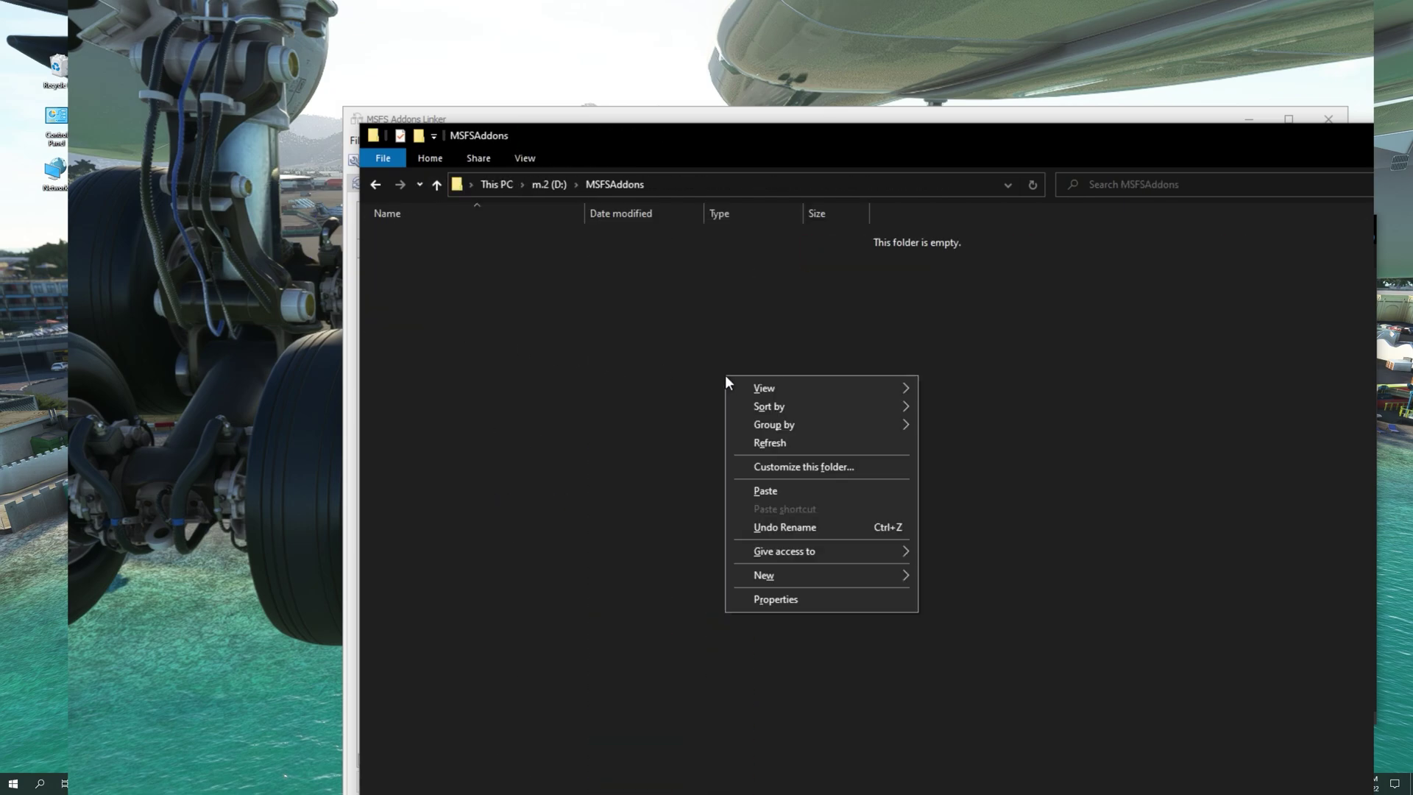
pyautogui.click(737, 493)
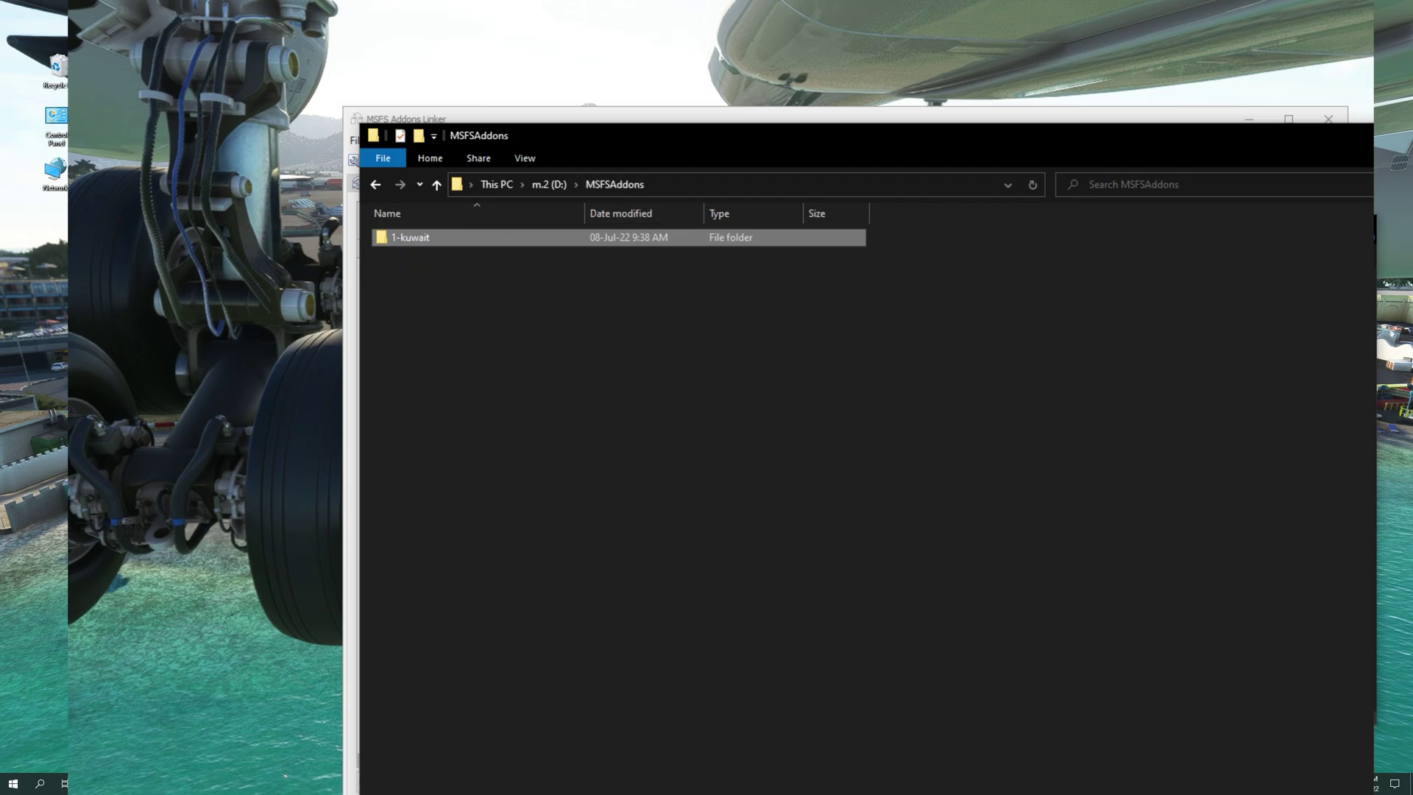
# Close Explorer, refresh the Community and Addons lists, and enable 1-kuwait under MSFSAddons.
pyautogui.hotkey('alt', 'F4')
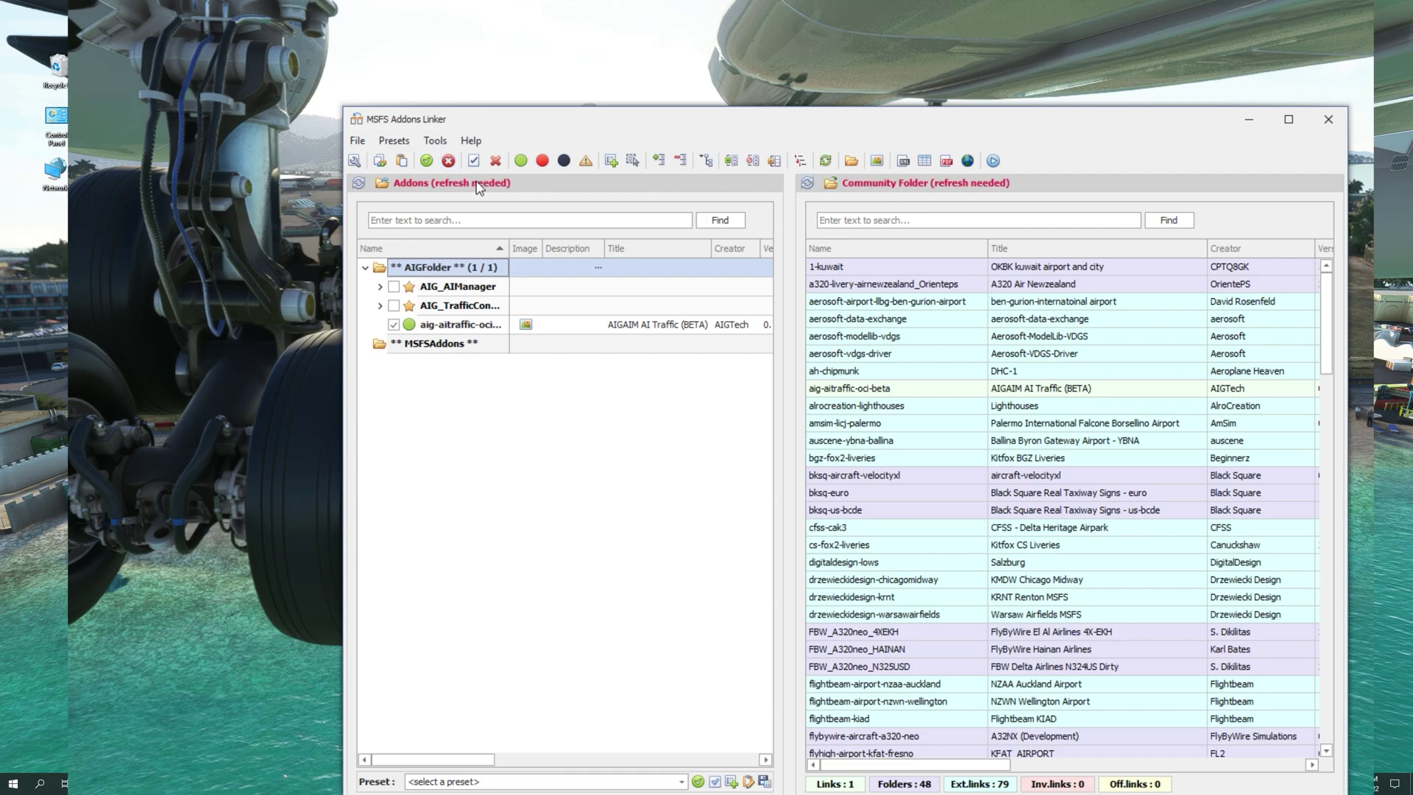
pyautogui.click(807, 183)
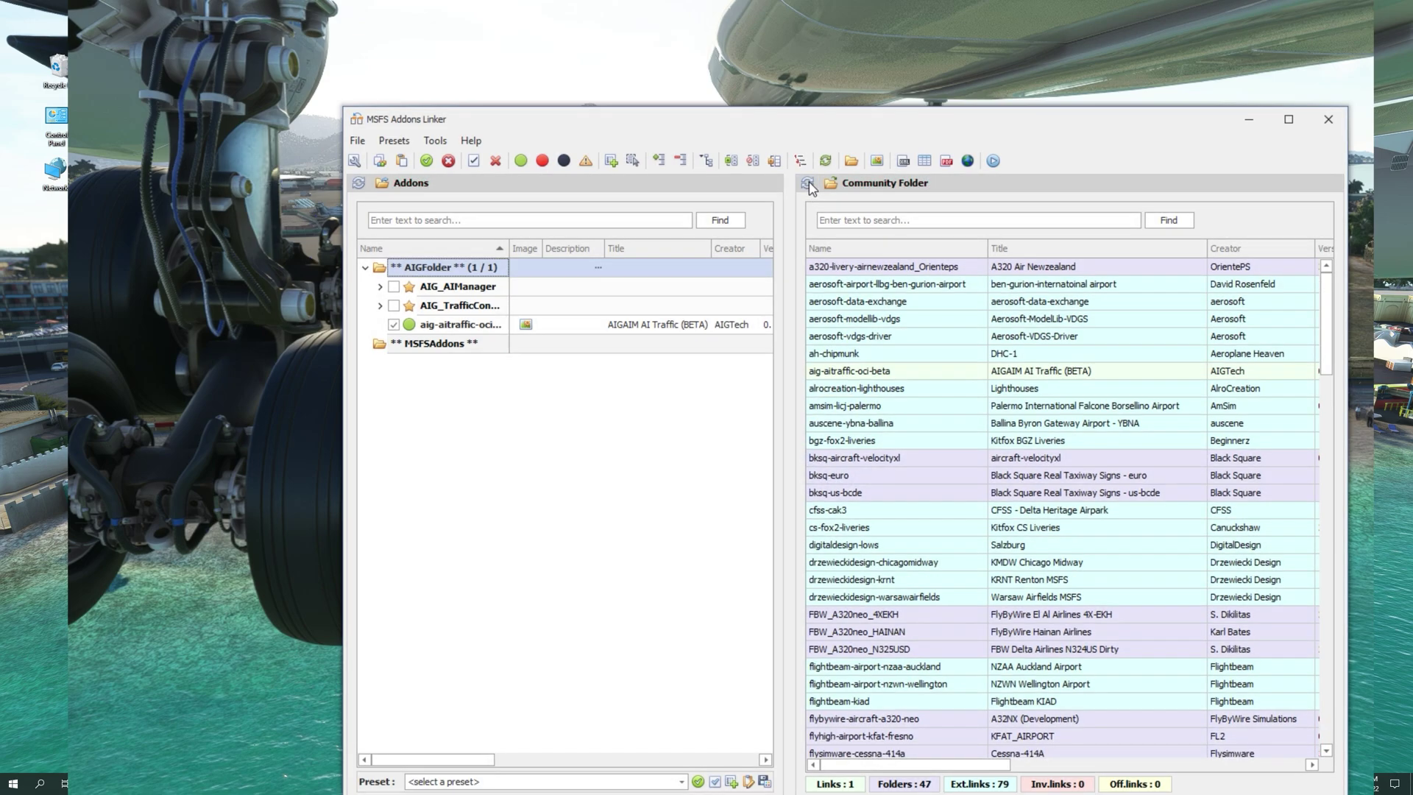
pyautogui.click(359, 183)
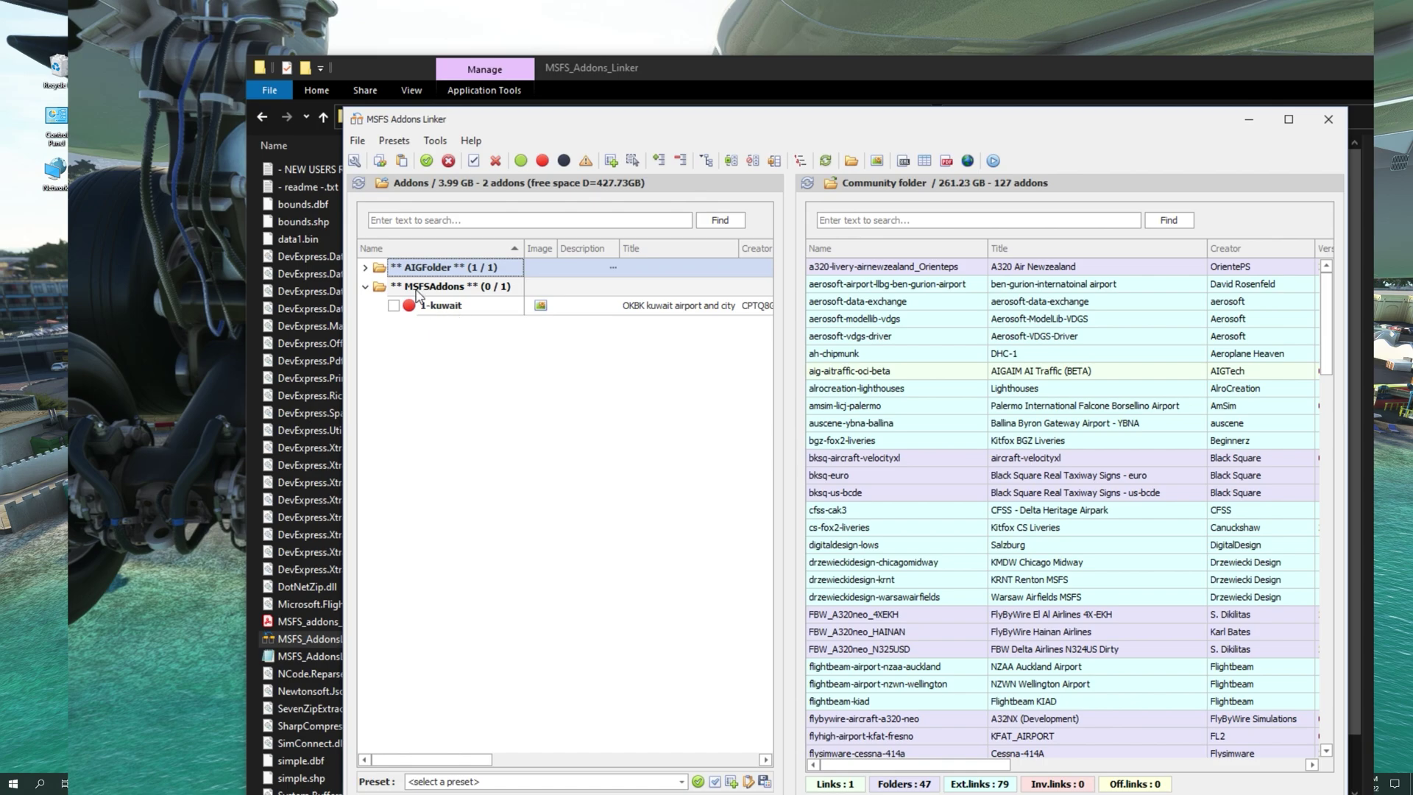
pyautogui.click(394, 306)
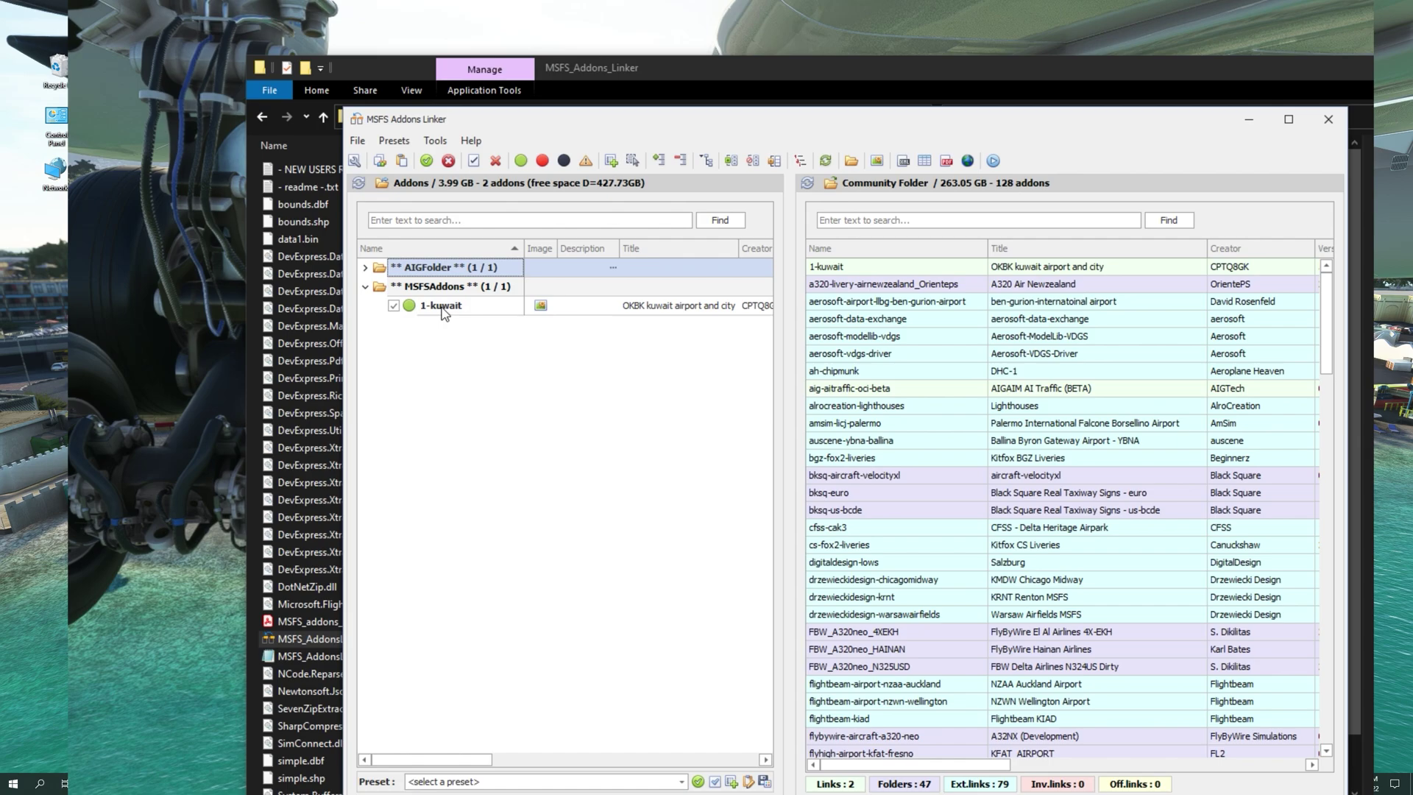
pyautogui.doubleClick(444, 313)
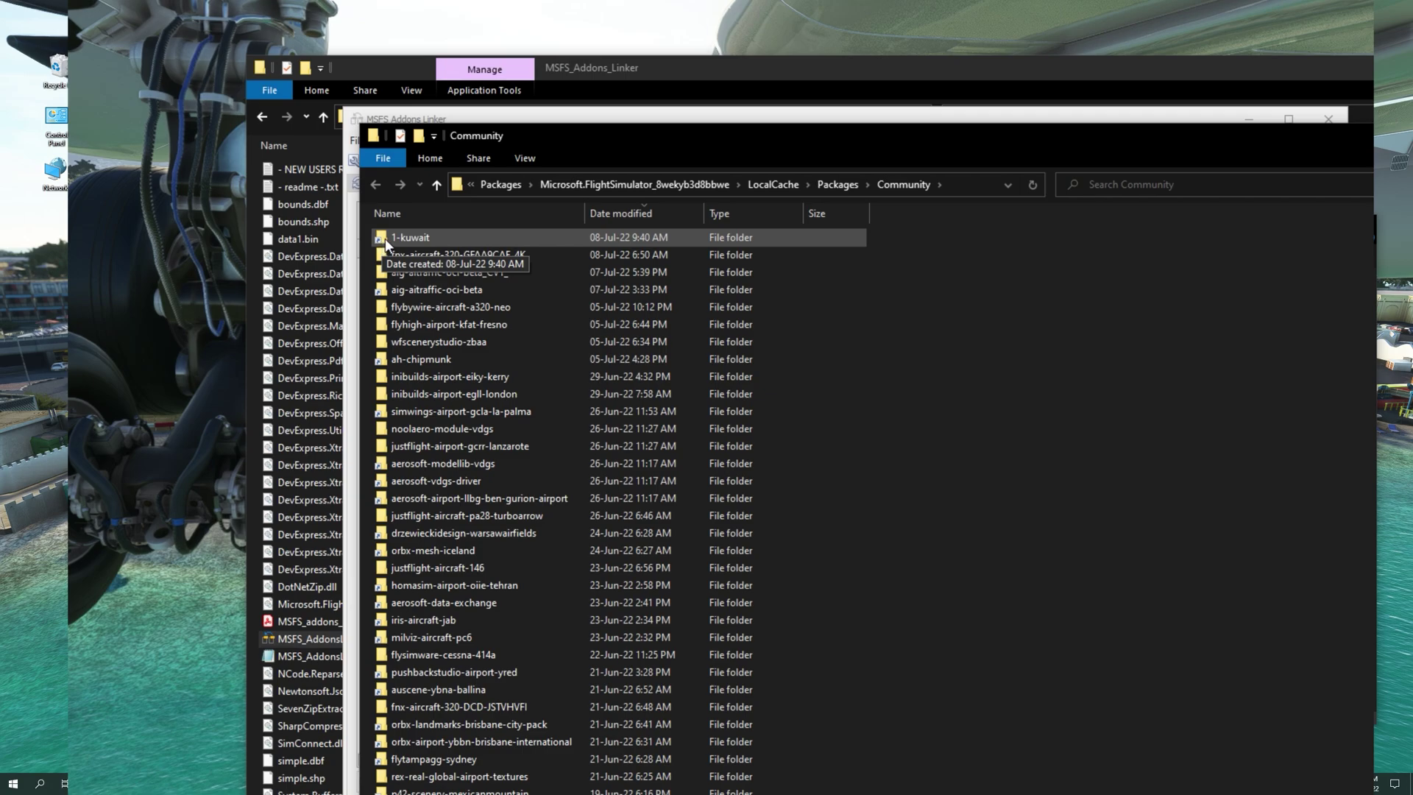
pyautogui.doubleClick(386, 238)
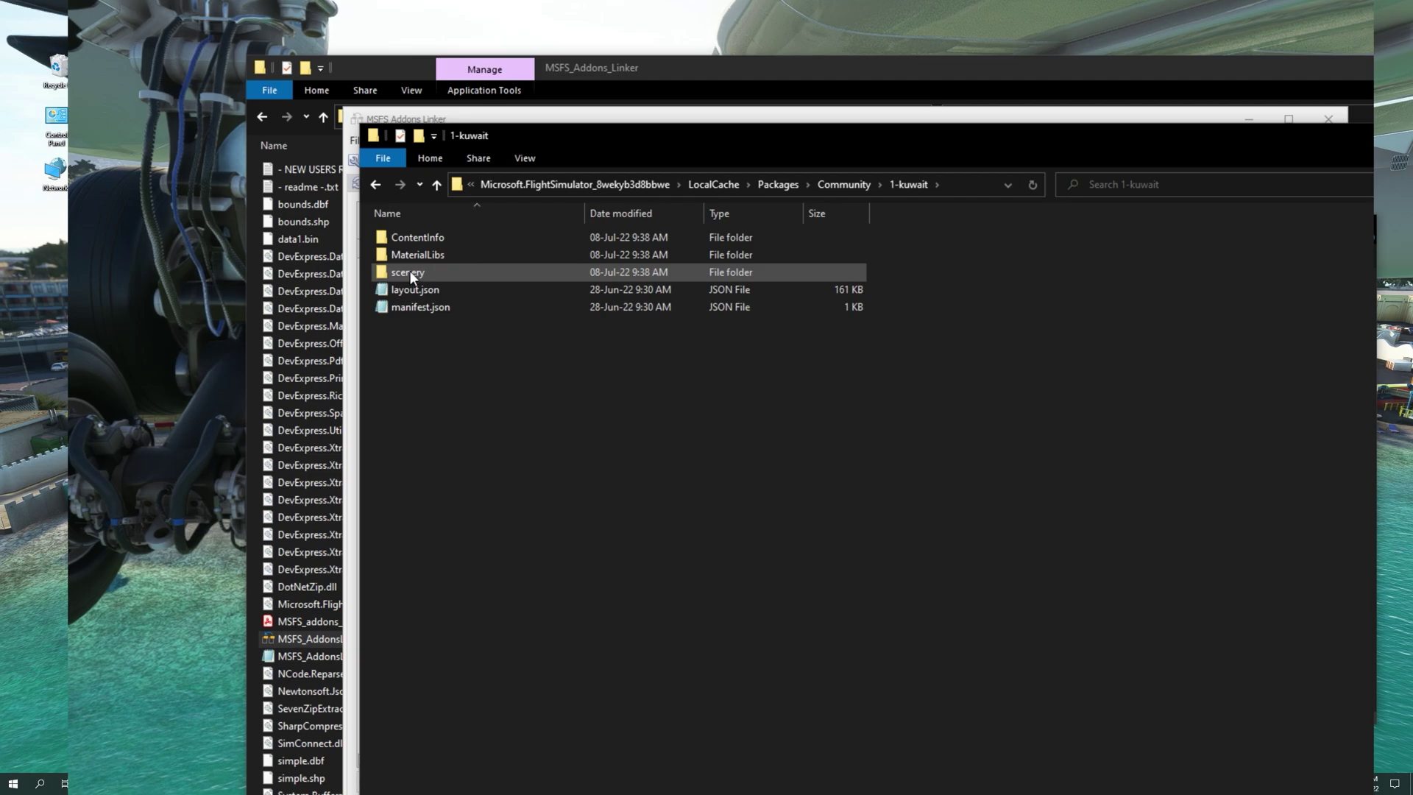
pyautogui.hotkey('ctrl', 'w')
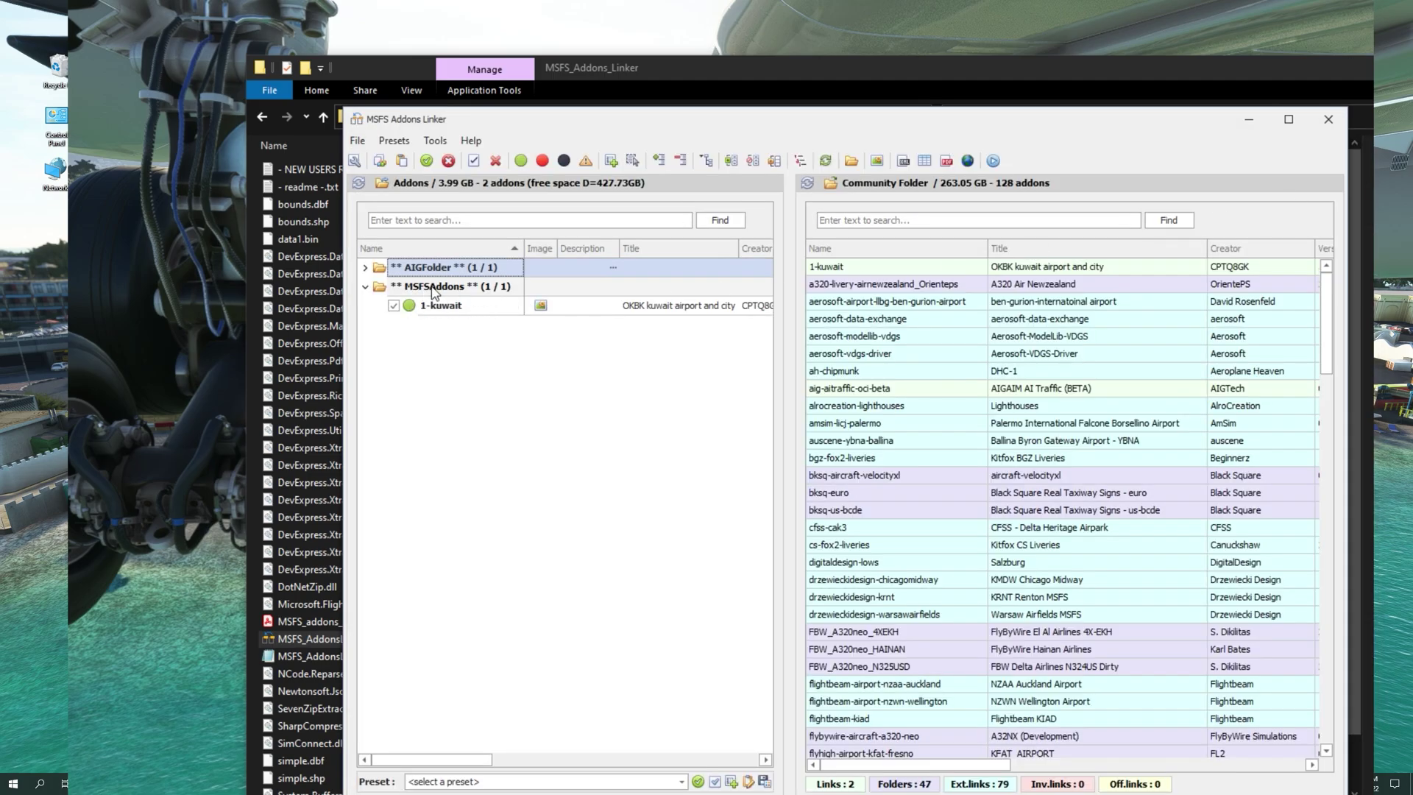
# Expand AIGFolder to show A3G_AIManager, A3G_TrafficController and aig-aitraffic-oci-beta.
pyautogui.press('Right')
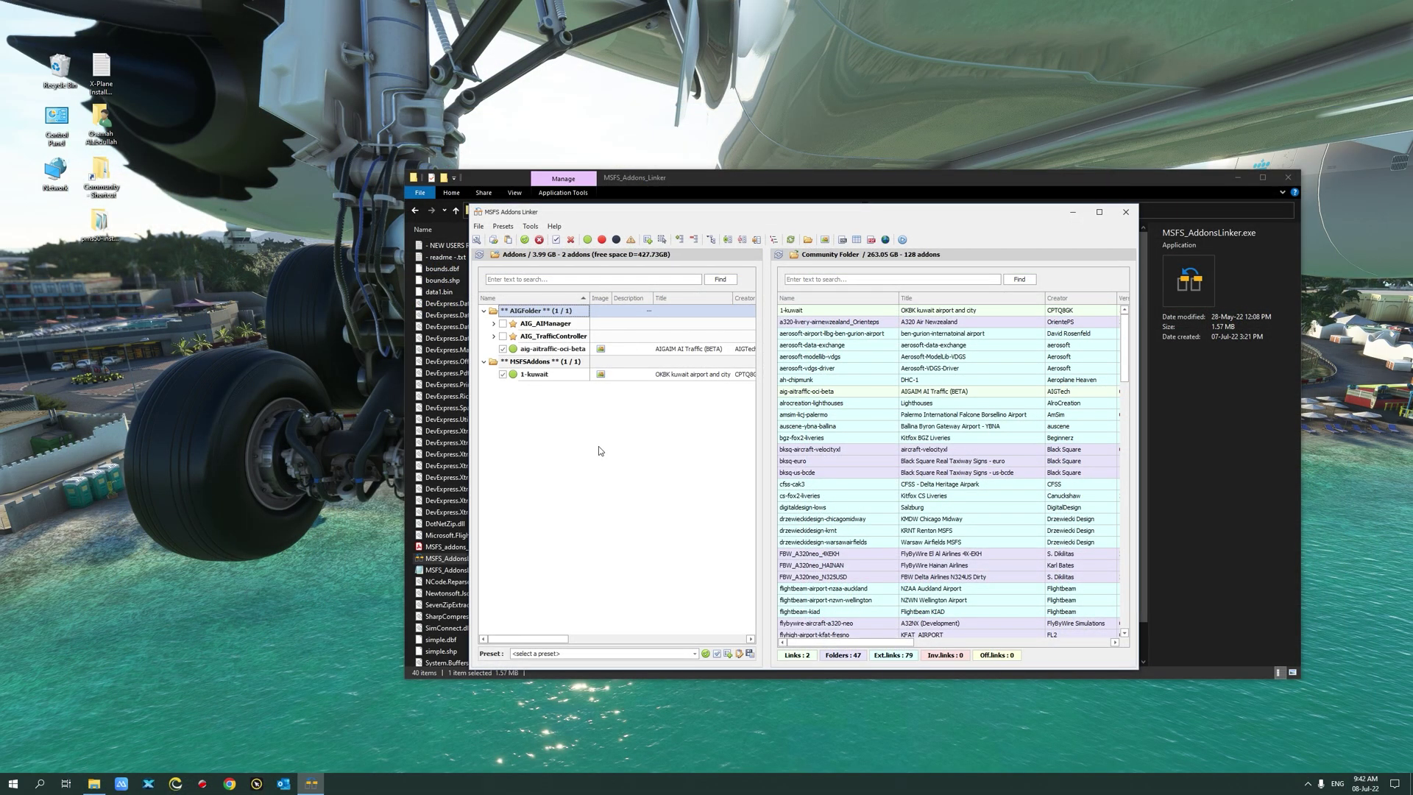